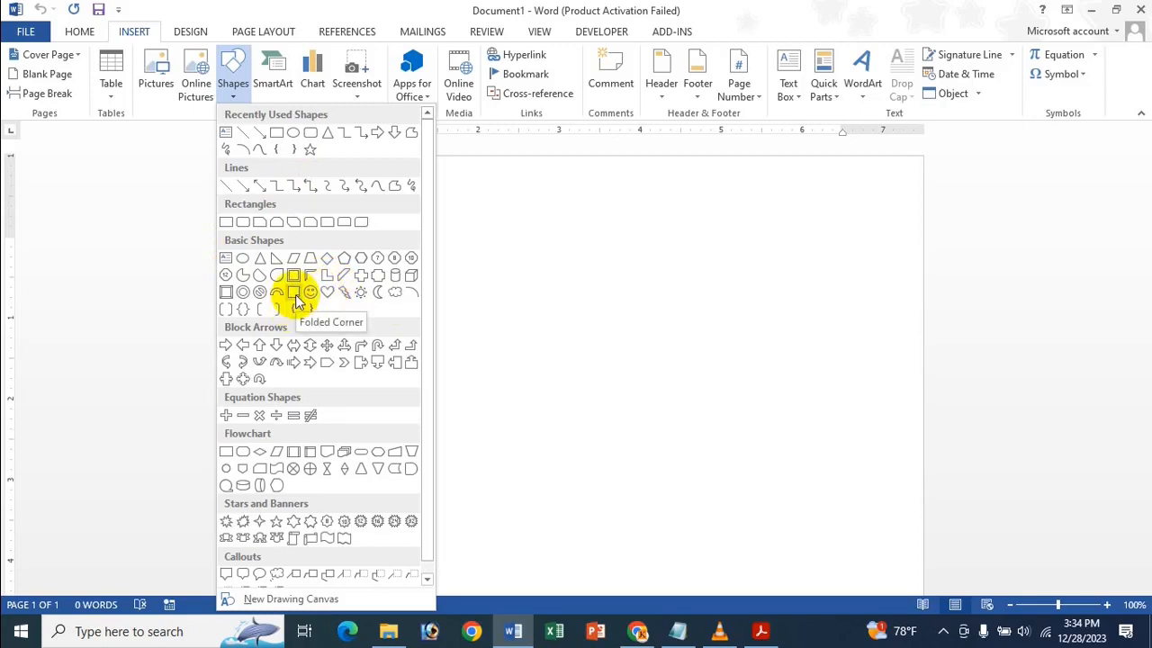
click(328, 289)
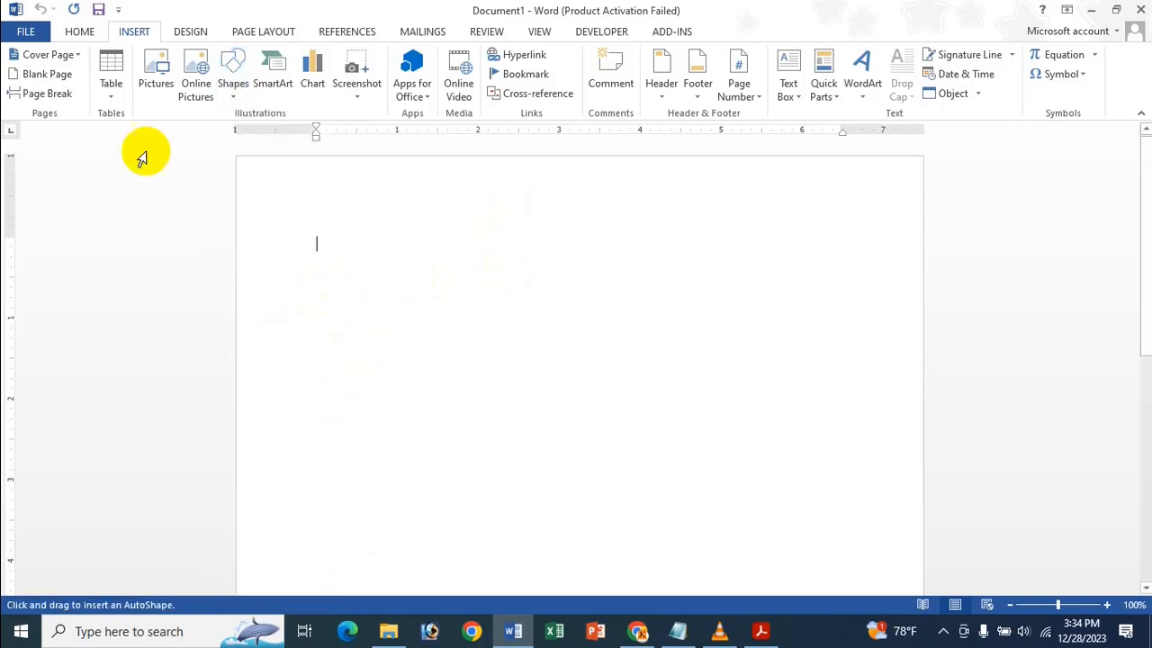
click(575, 334)
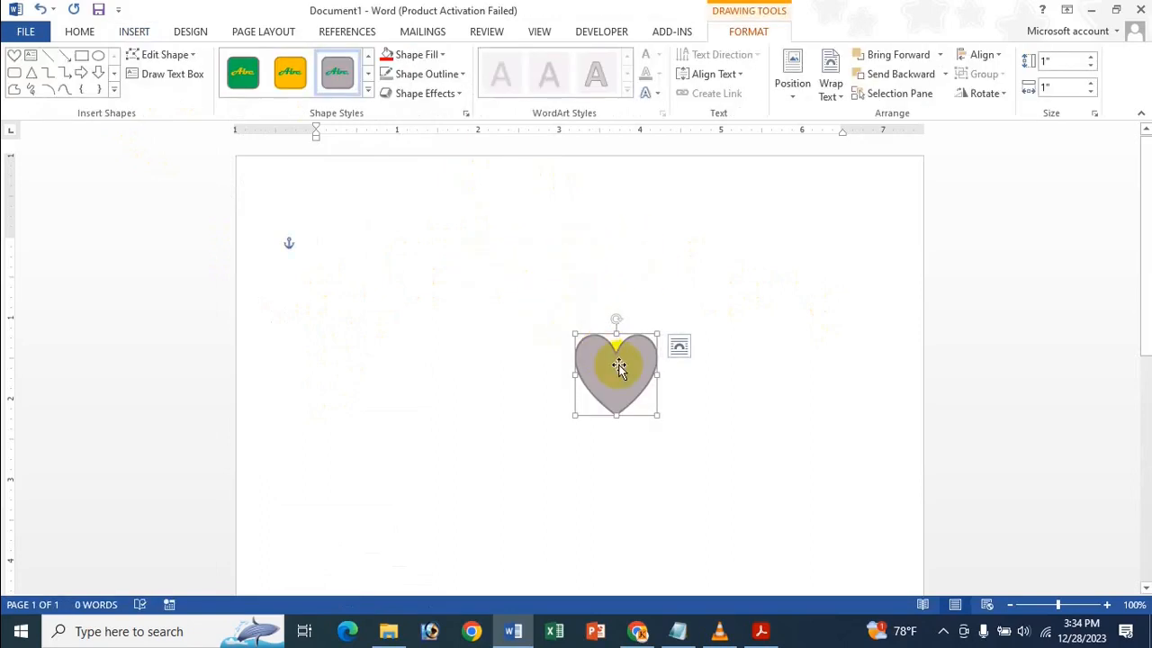
drag(614, 348, 524, 332)
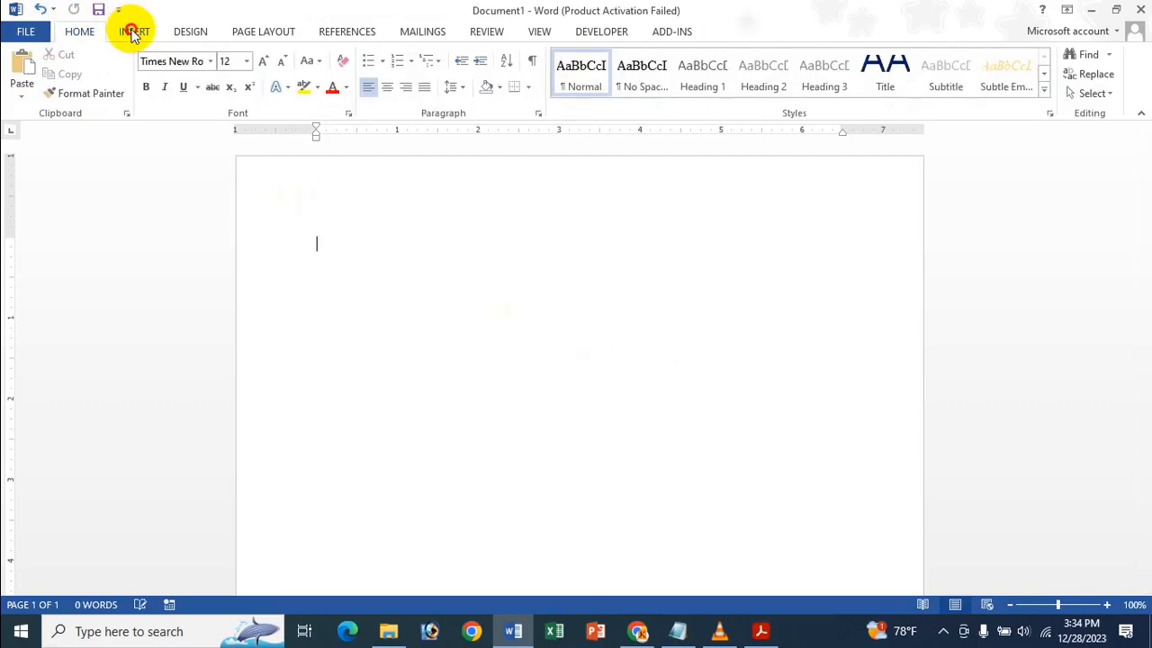
click(133, 31)
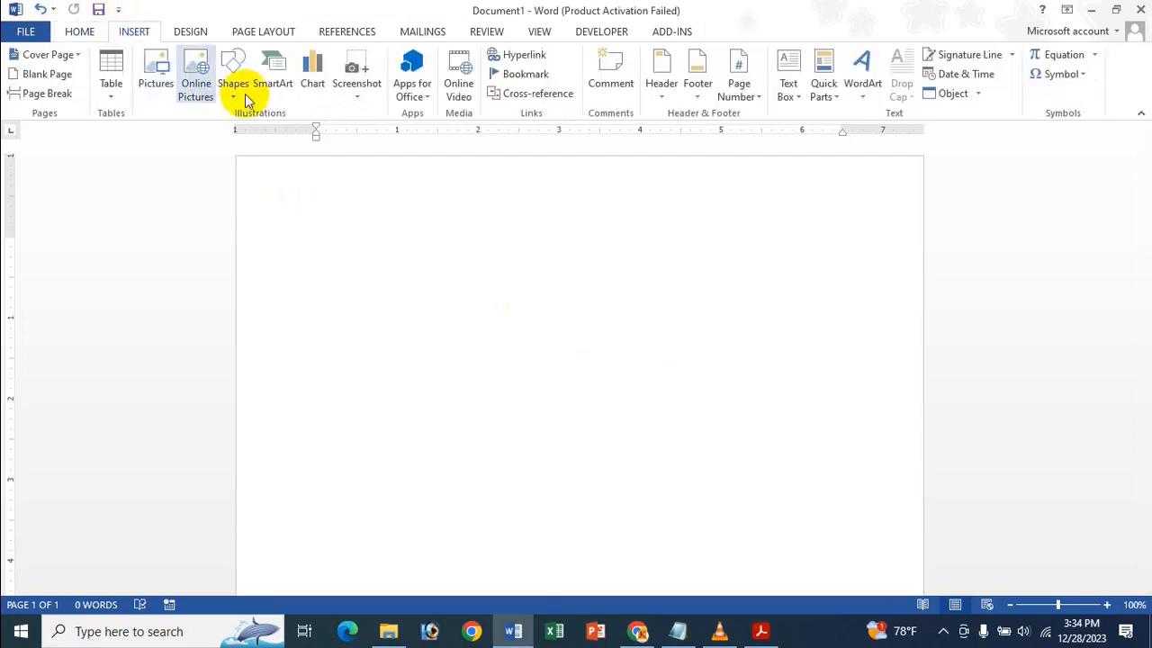
click(272, 83)
click(856, 152)
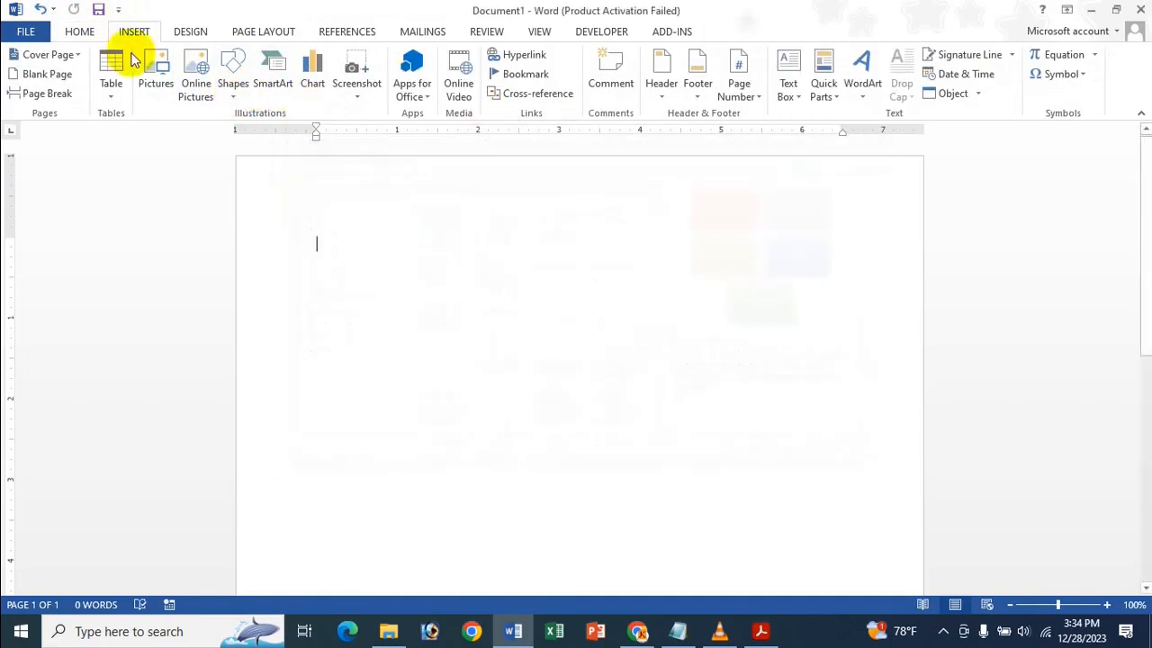
- Draw a heart shape about 1.94" high and 2.2" wide and move it to the page's upper-left area
click(239, 95)
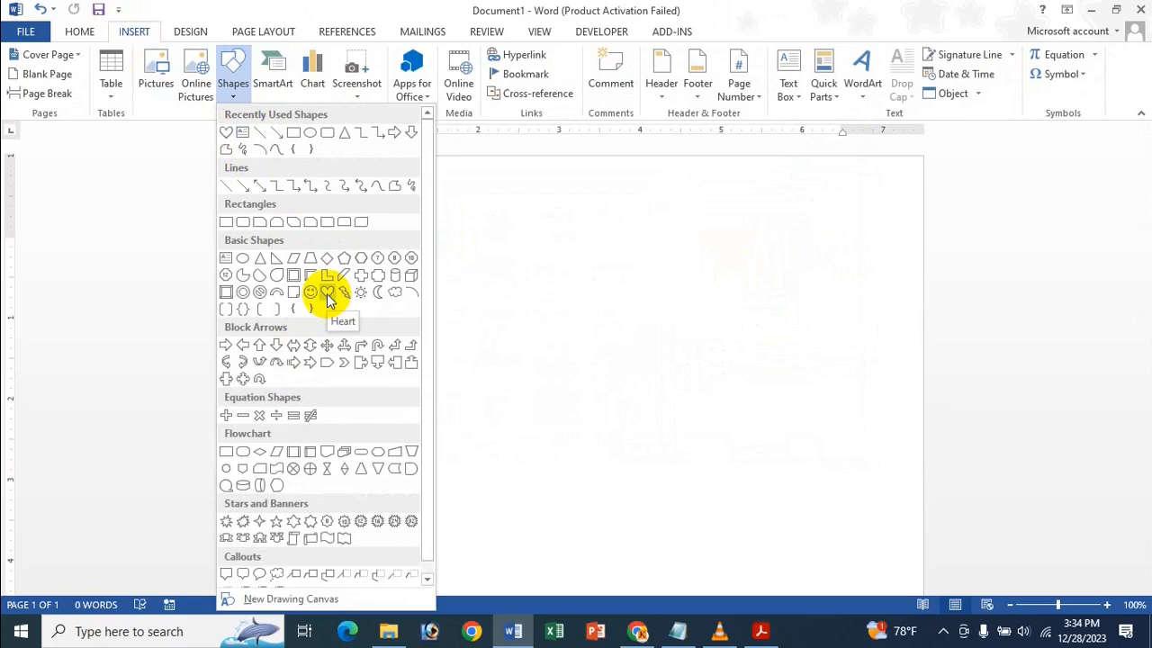
click(328, 298)
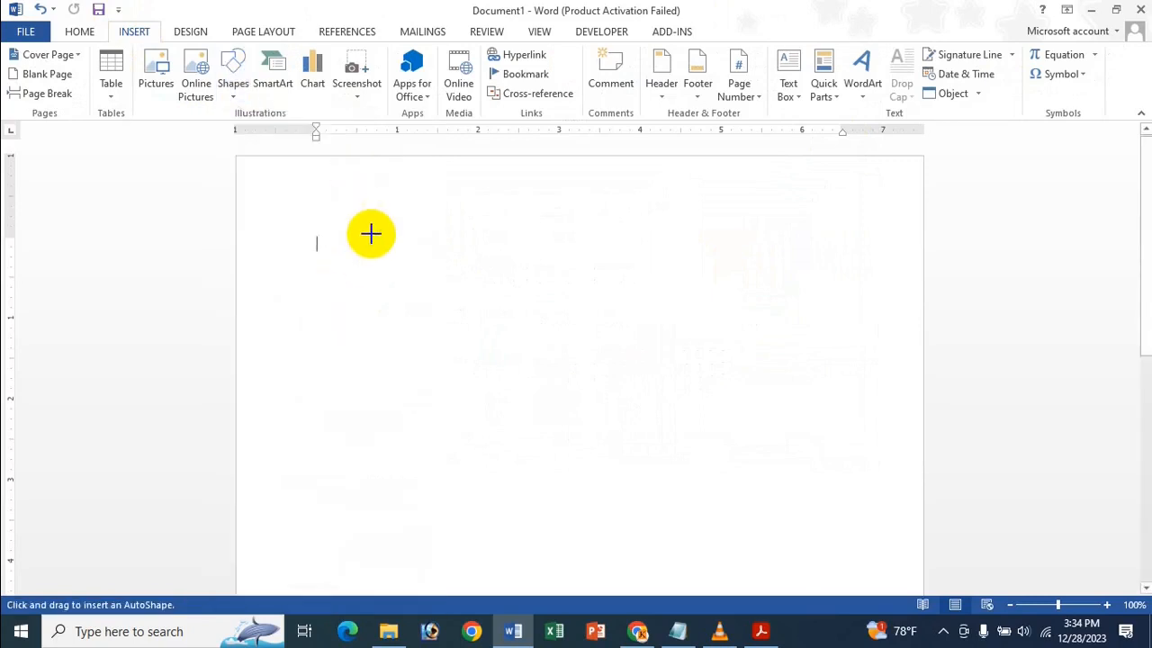
drag(371, 234, 549, 388)
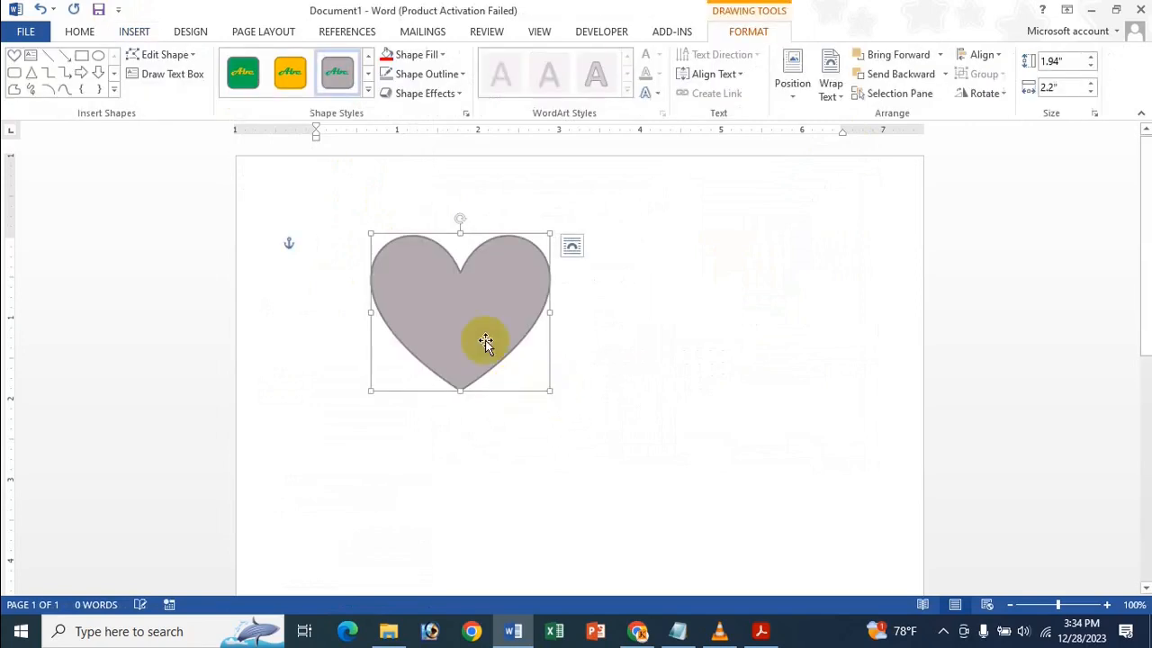
drag(484, 340, 423, 296)
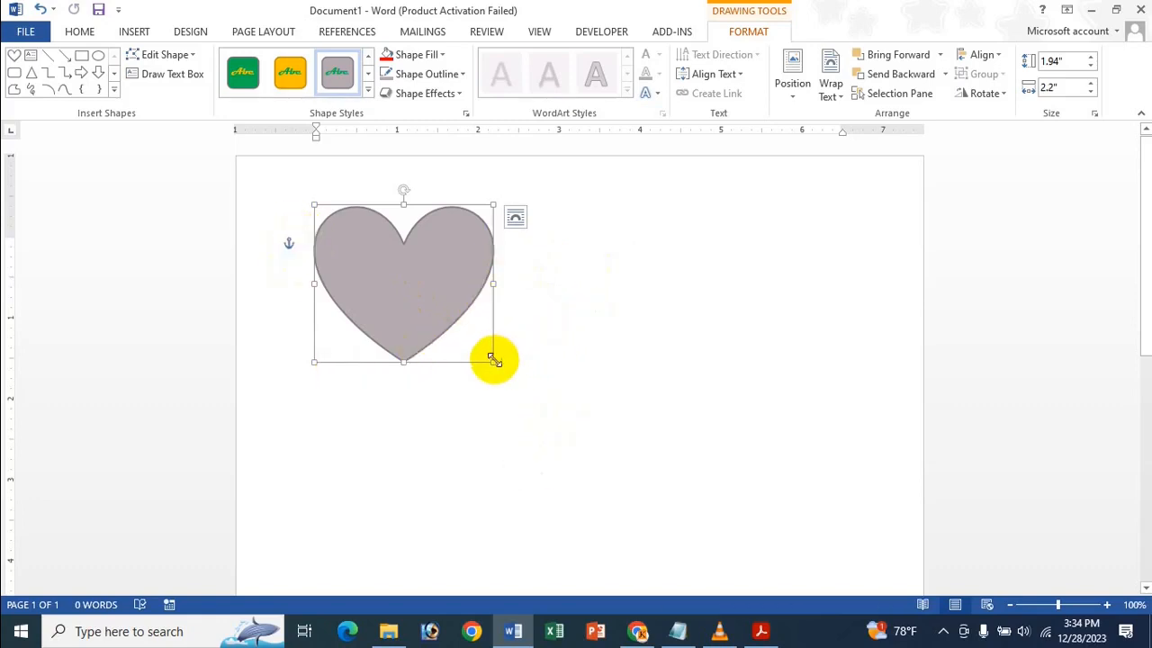
- Resize the heart to 2.2" high and 2.5" wide and shift it slightly toward the page's left edge
mouse_move(492, 362)
mouse_down()
mouse_move(523, 372)
mouse_move(503, 367)
mouse_up()
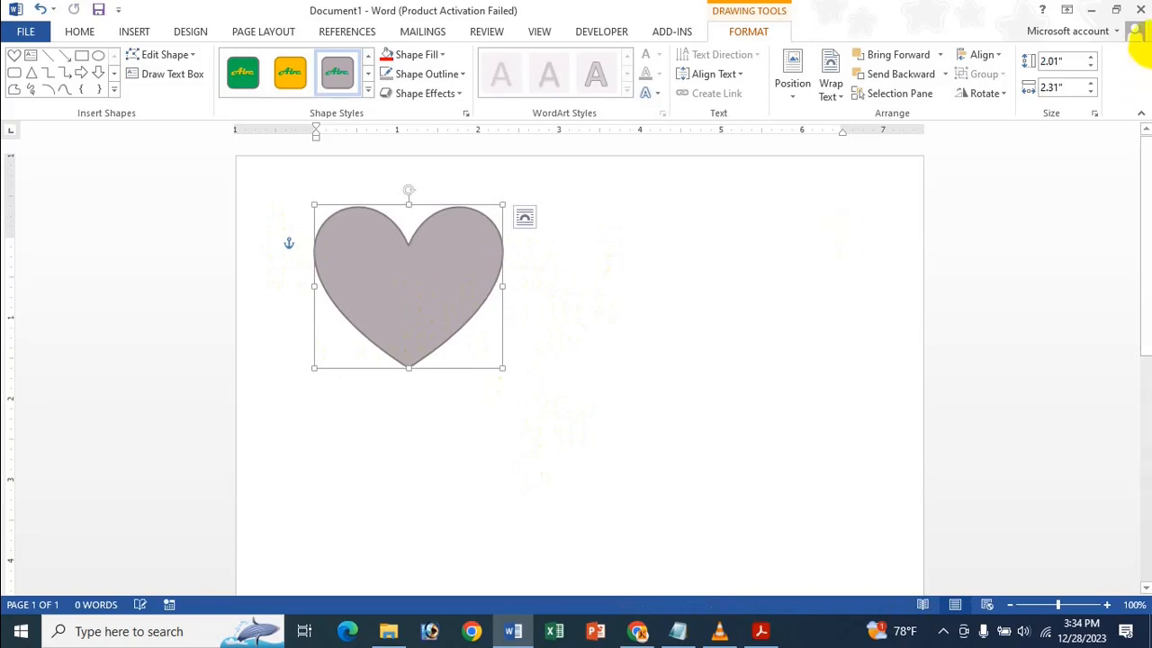
click(1092, 58)
click(1092, 57)
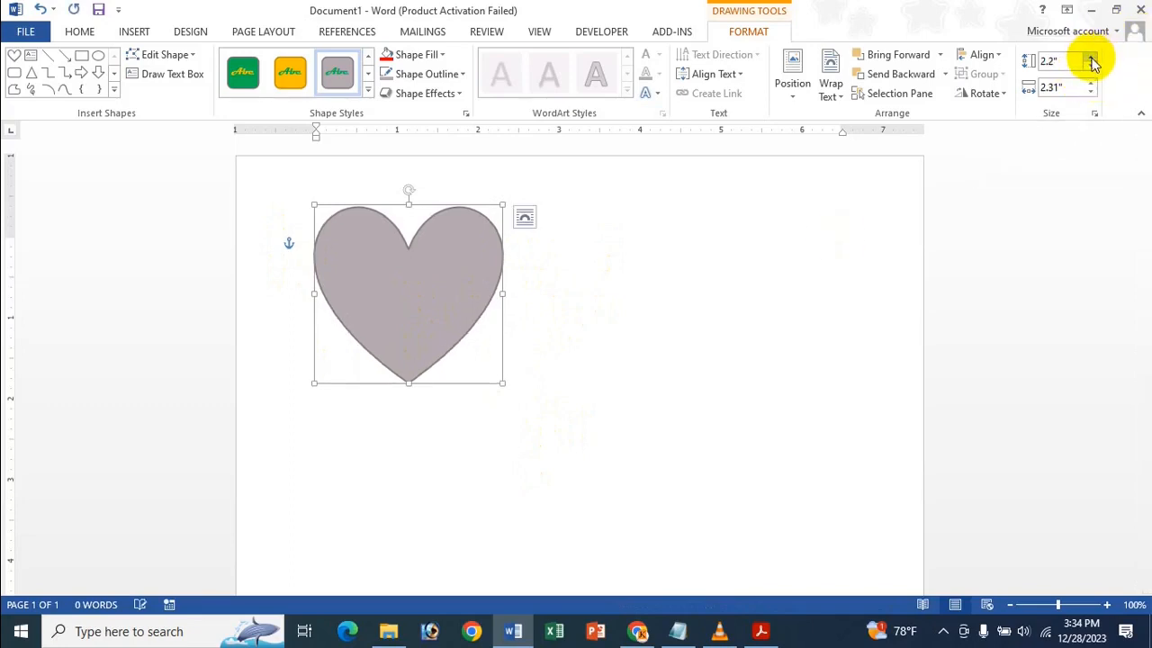
click(1093, 87)
click(1092, 87)
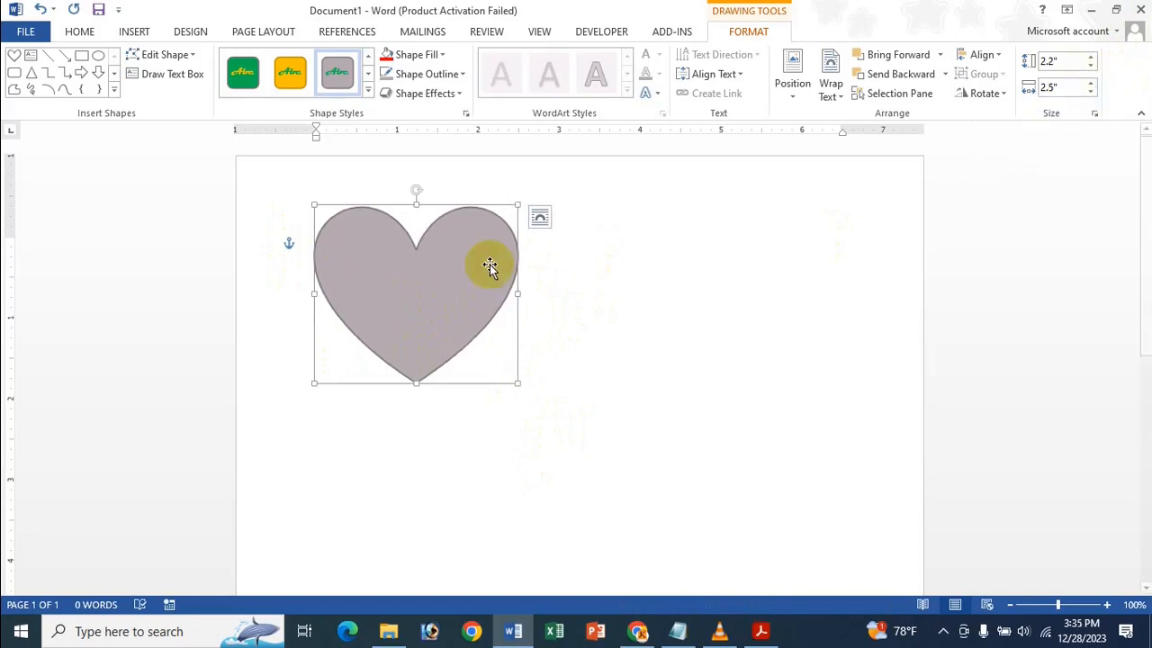
drag(462, 268, 439, 266)
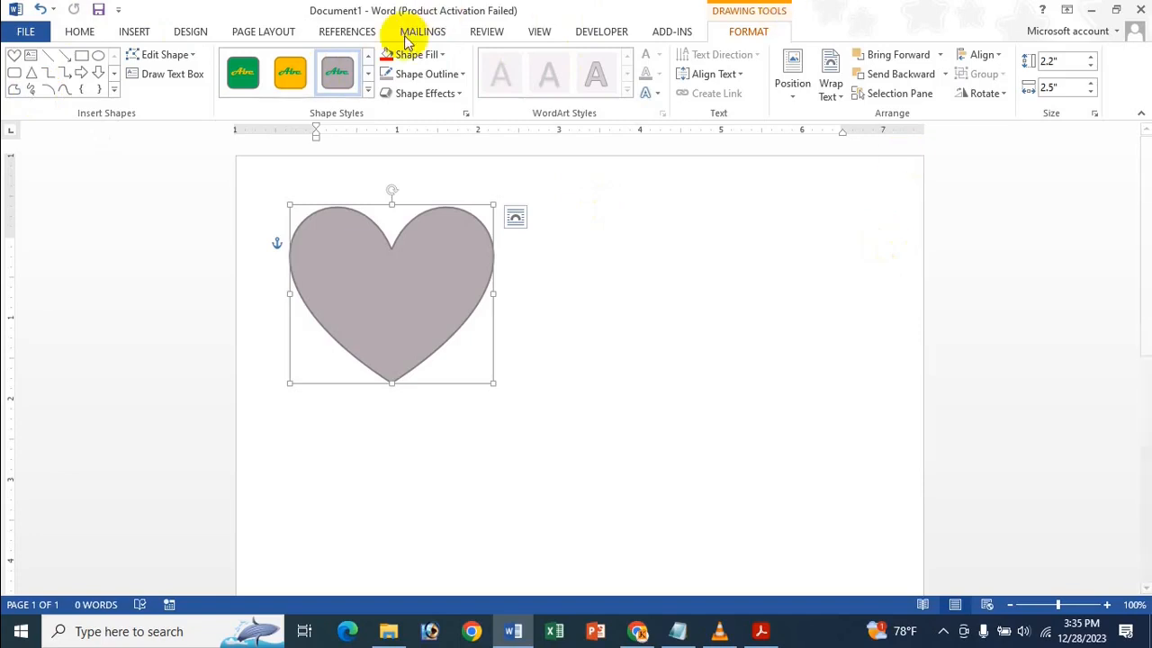
click(322, 92)
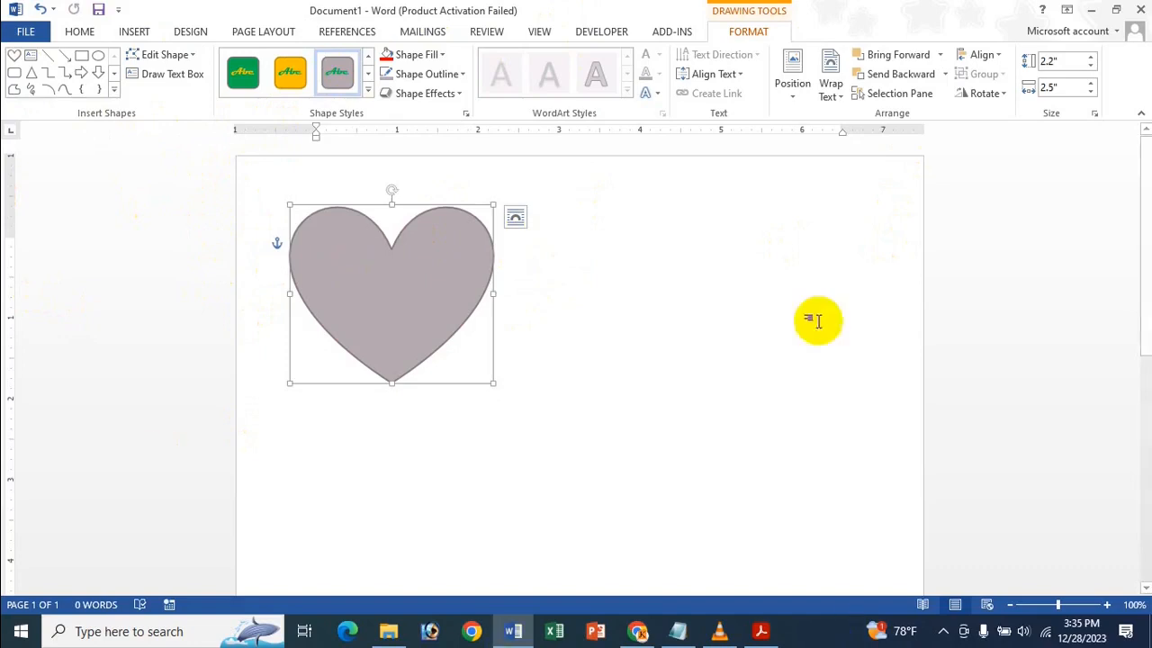
- Draw a cloud shape about 1.99" high and 2.67" wide and position it to the right of the heart
click(114, 90)
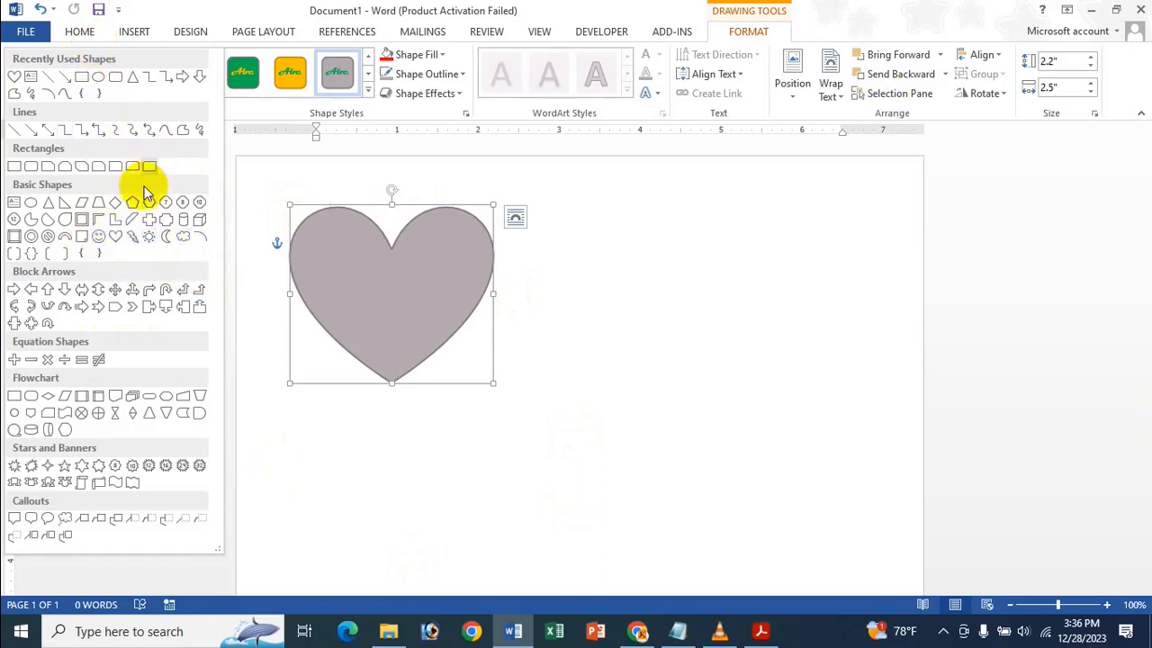
click(184, 239)
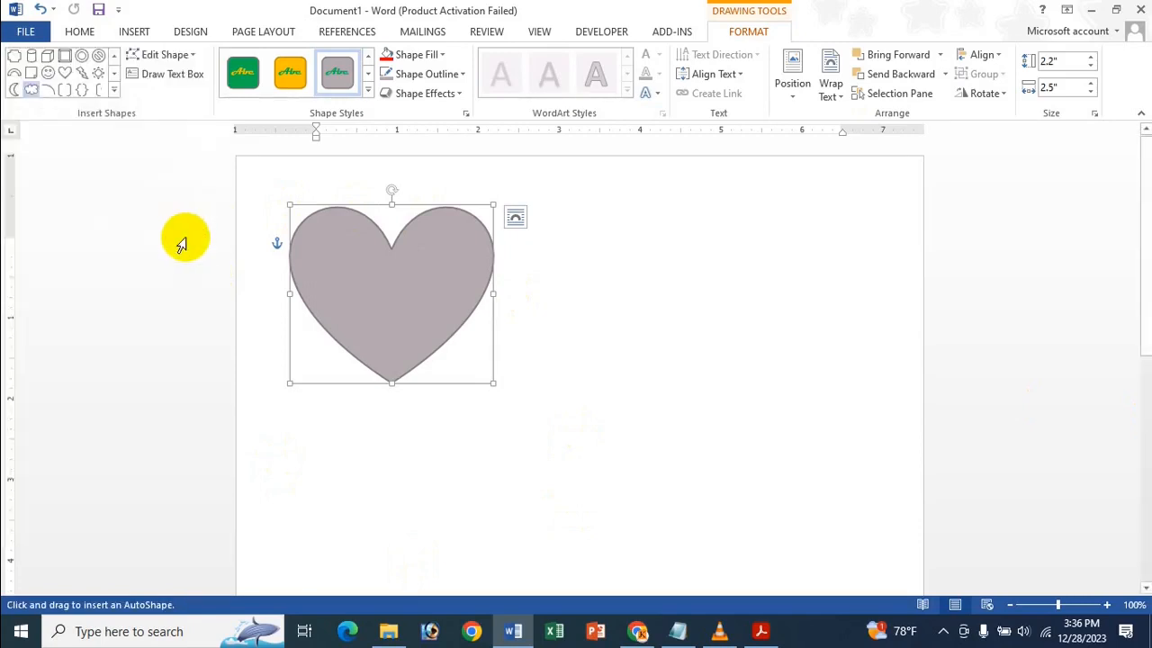
mouse_move(585, 211)
mouse_down()
mouse_move(663, 252)
mouse_move(788, 370)
mouse_up()
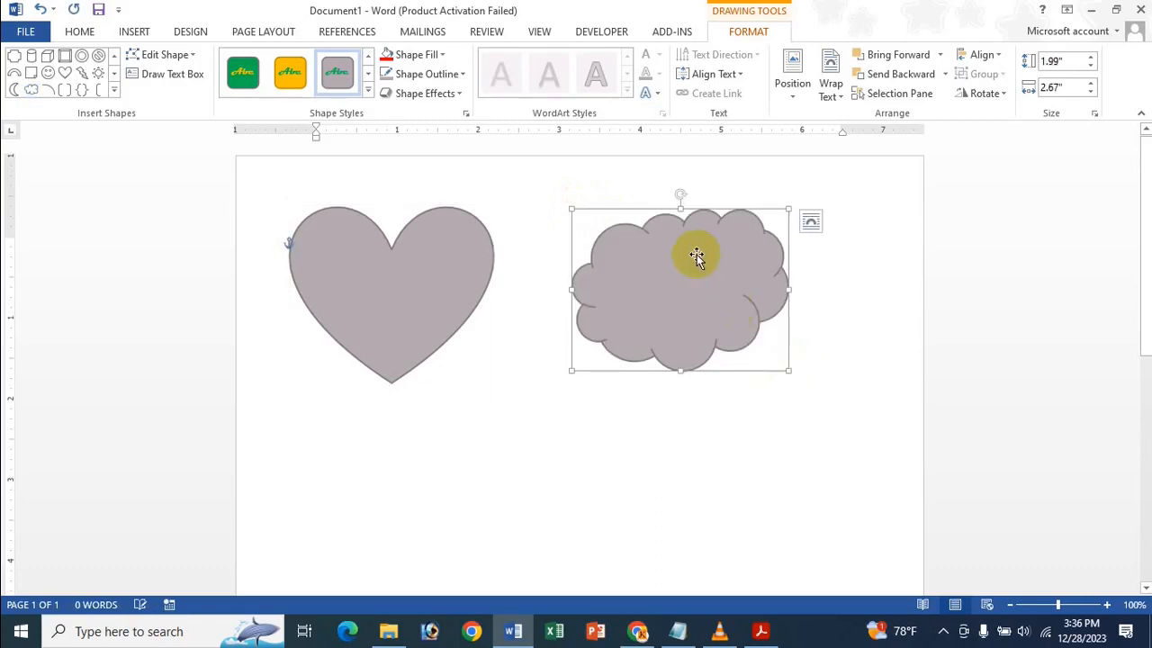
drag(694, 257, 673, 273)
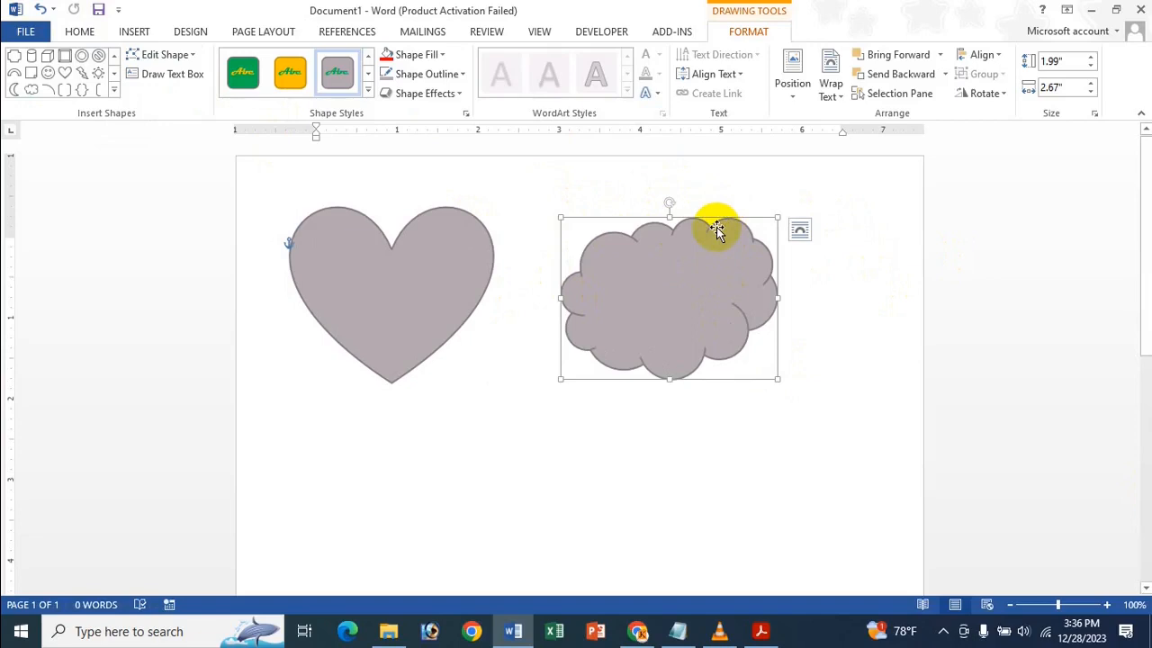
- Change the cloud into a 5-point star using Change Shape
click(159, 63)
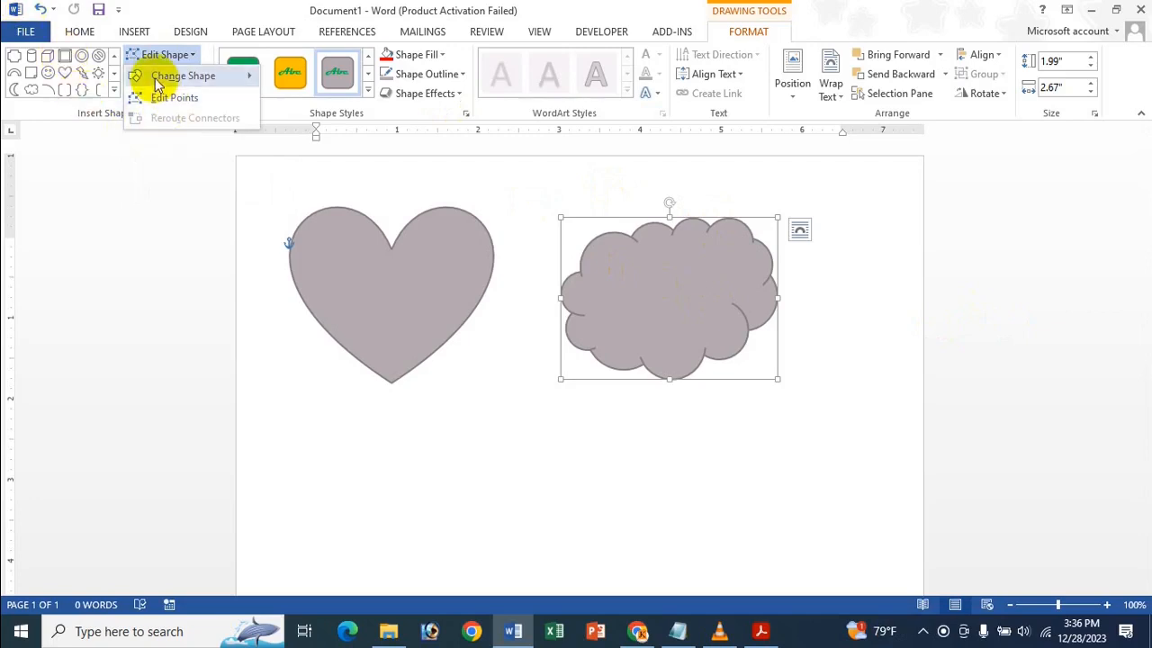
mouse_move(191, 72)
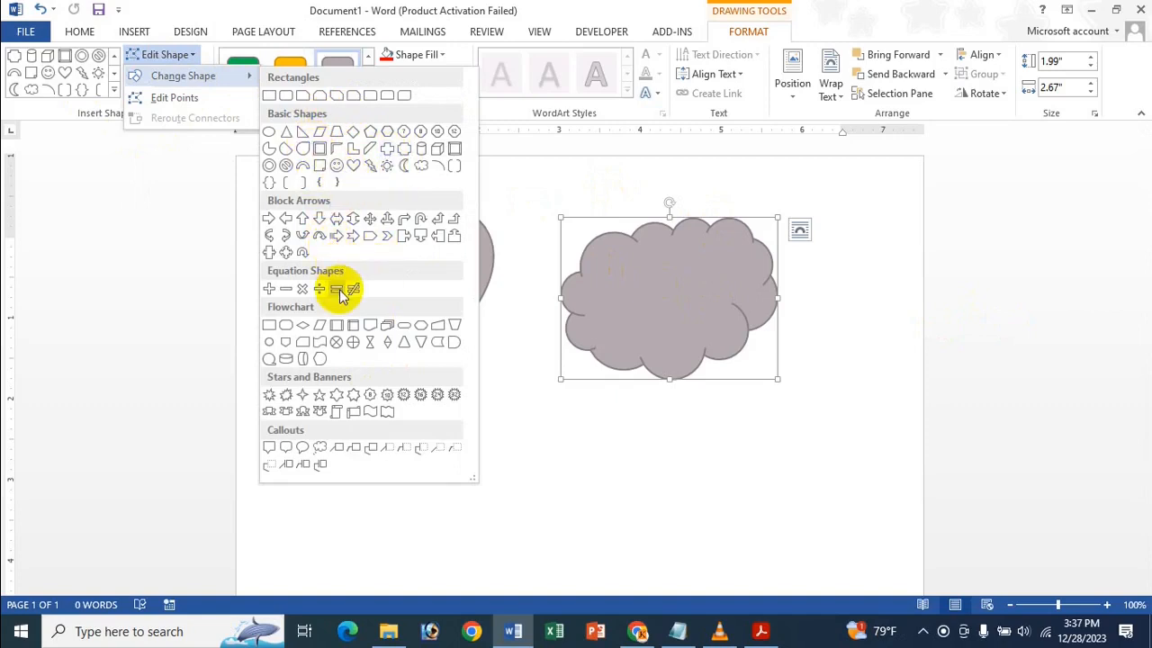
click(321, 400)
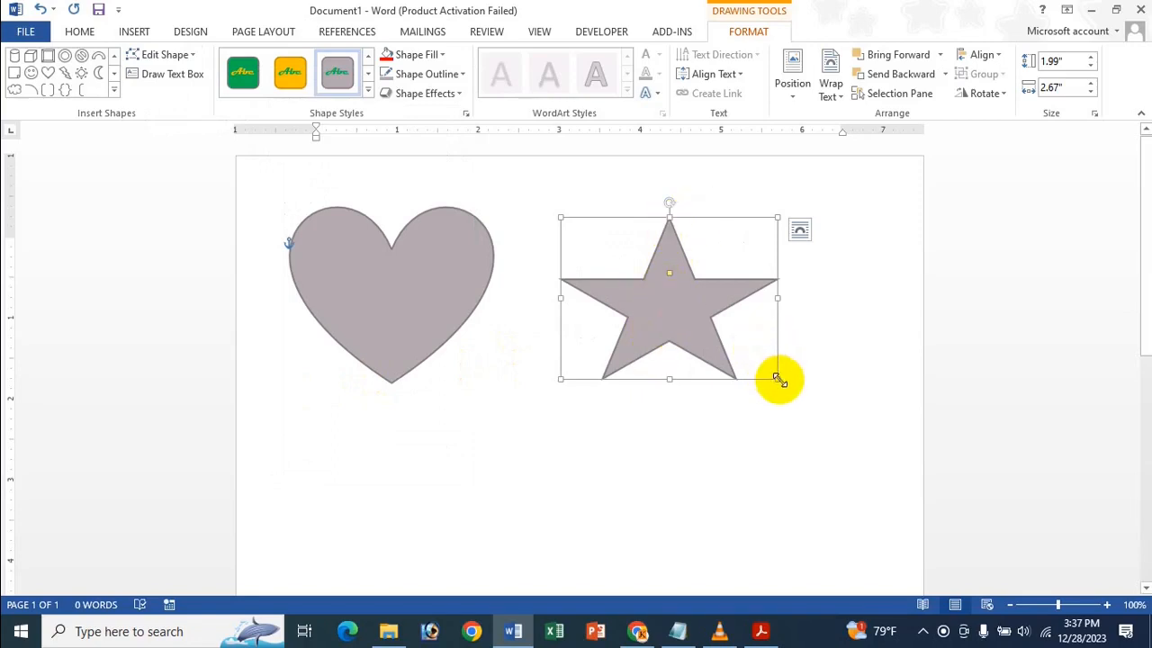
- Enlarge the star to about 2.35" high and 3.01" wide and place it level with the heart
drag(779, 380, 783, 384)
drag(680, 332, 669, 316)
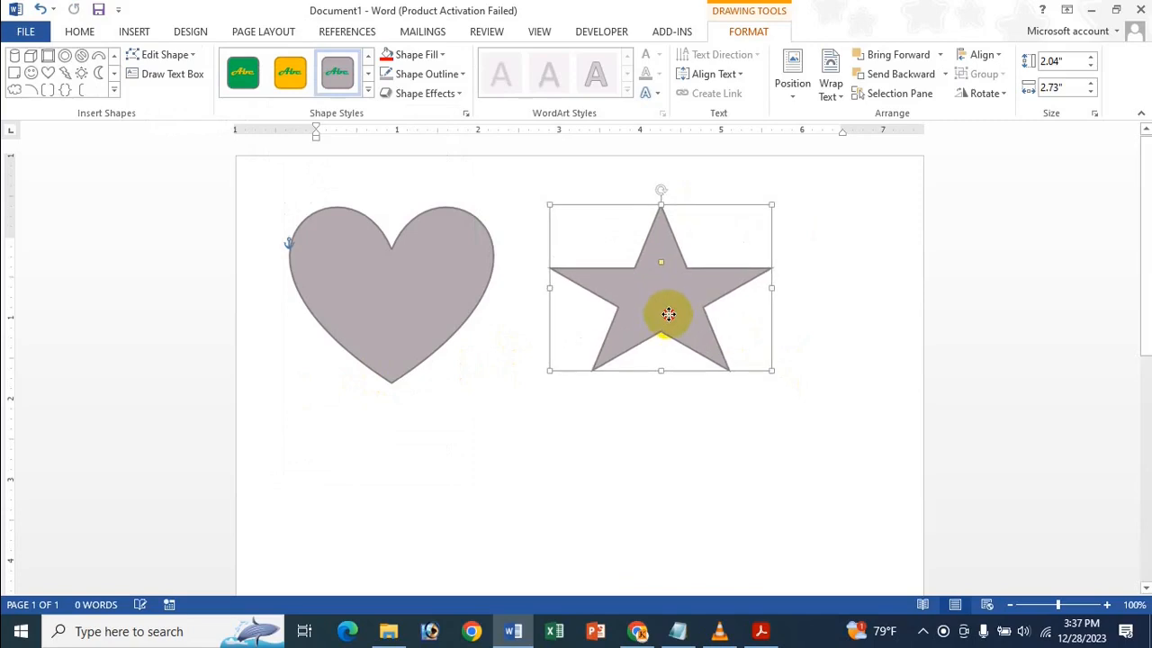
drag(771, 372, 795, 395)
drag(670, 327, 678, 314)
click(423, 296)
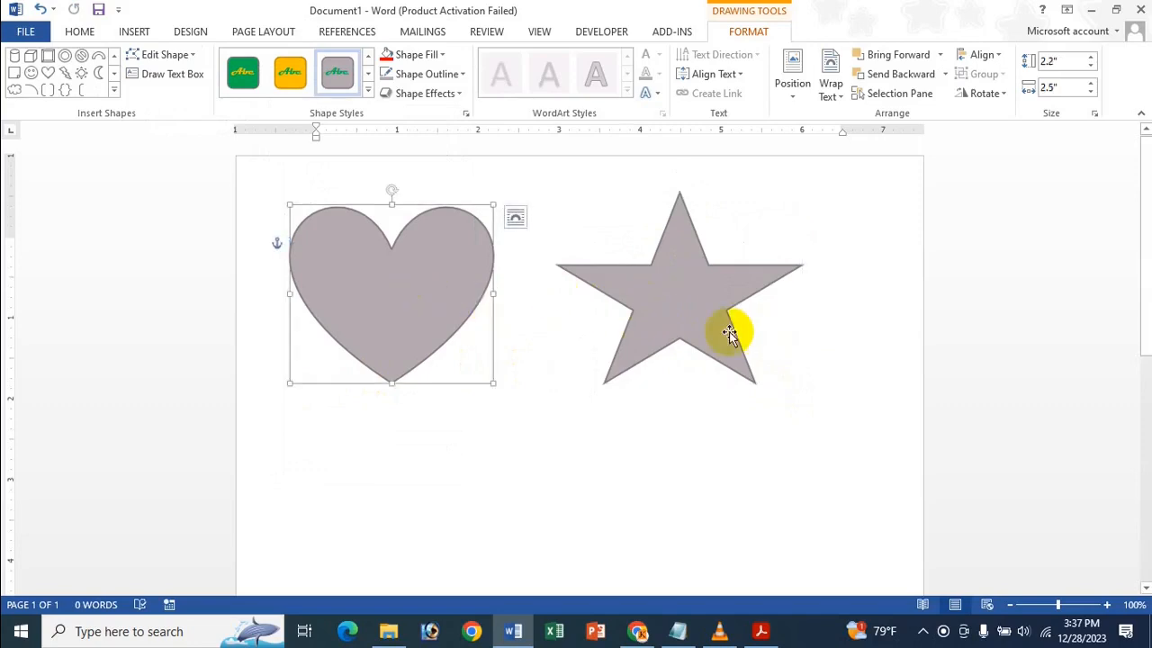
click(643, 307)
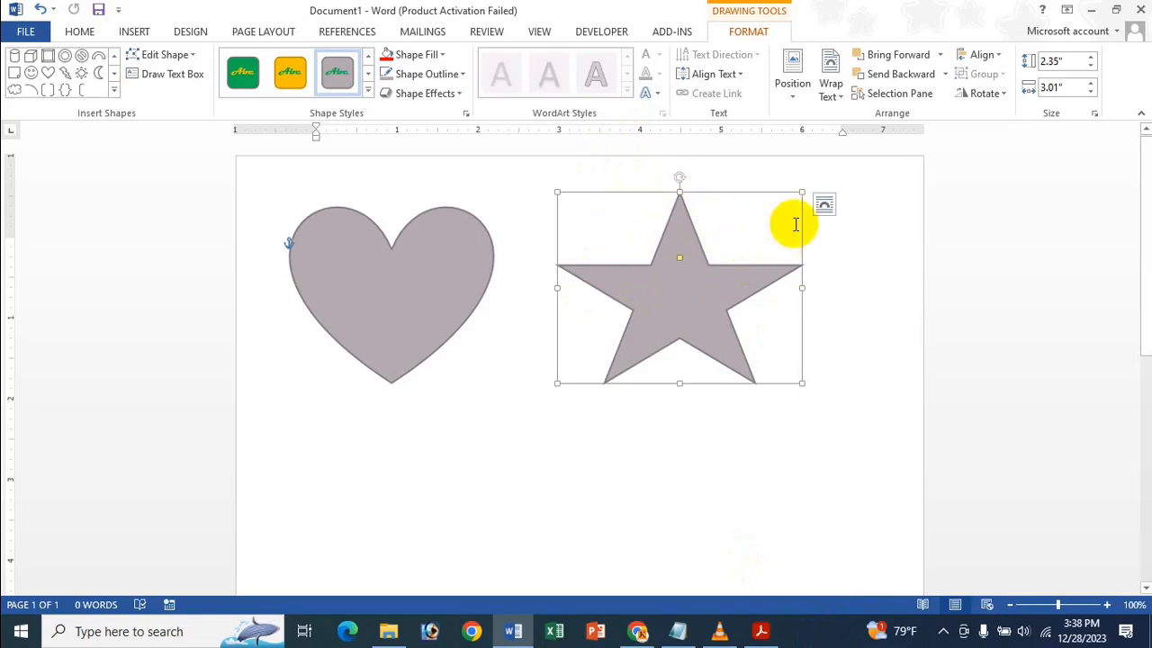
click(825, 209)
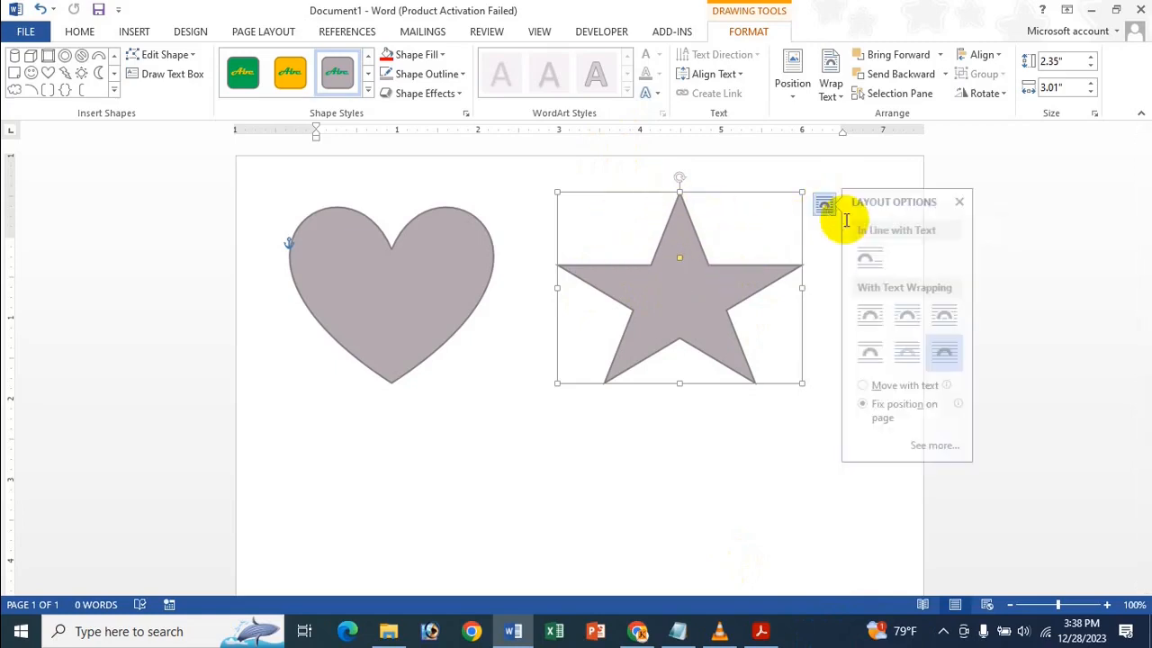
click(964, 204)
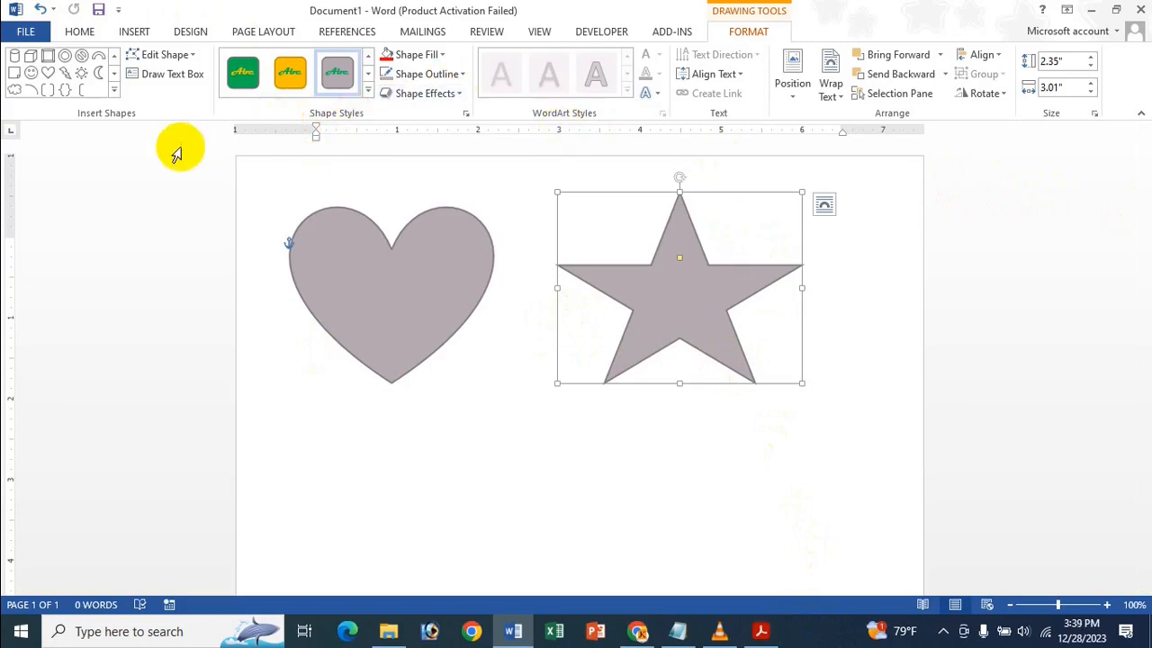
click(114, 92)
click(213, 6)
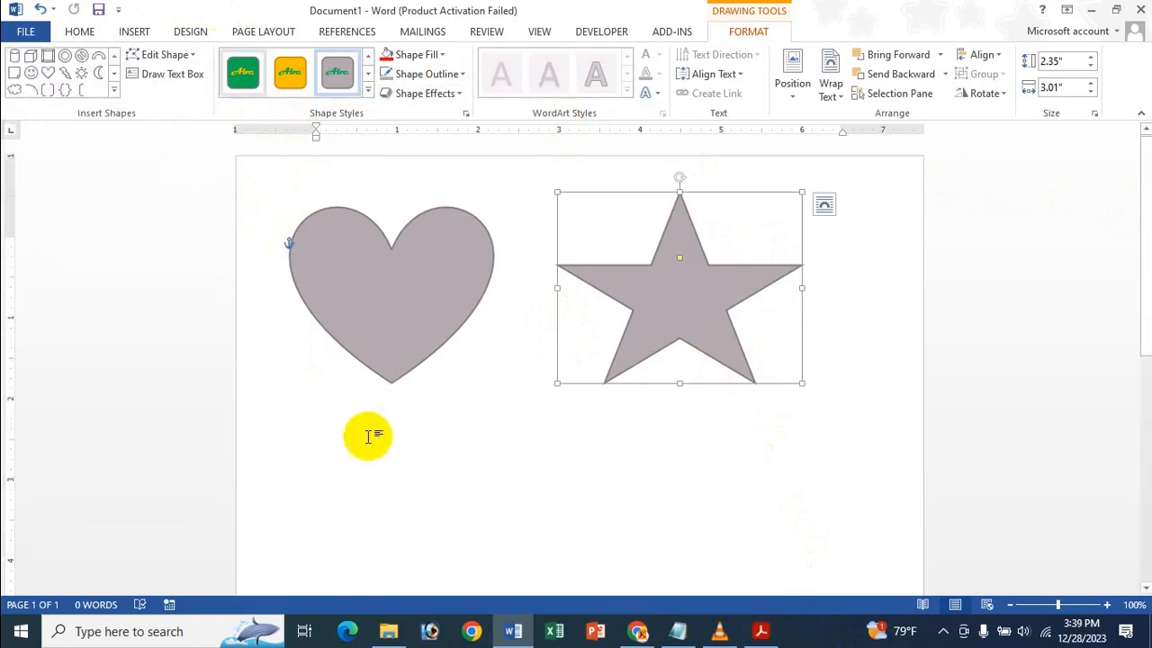
- Draw a closed freeform with the Curve tool, about 2.16" high and 1.96" wide, and move it below the star
click(354, 368)
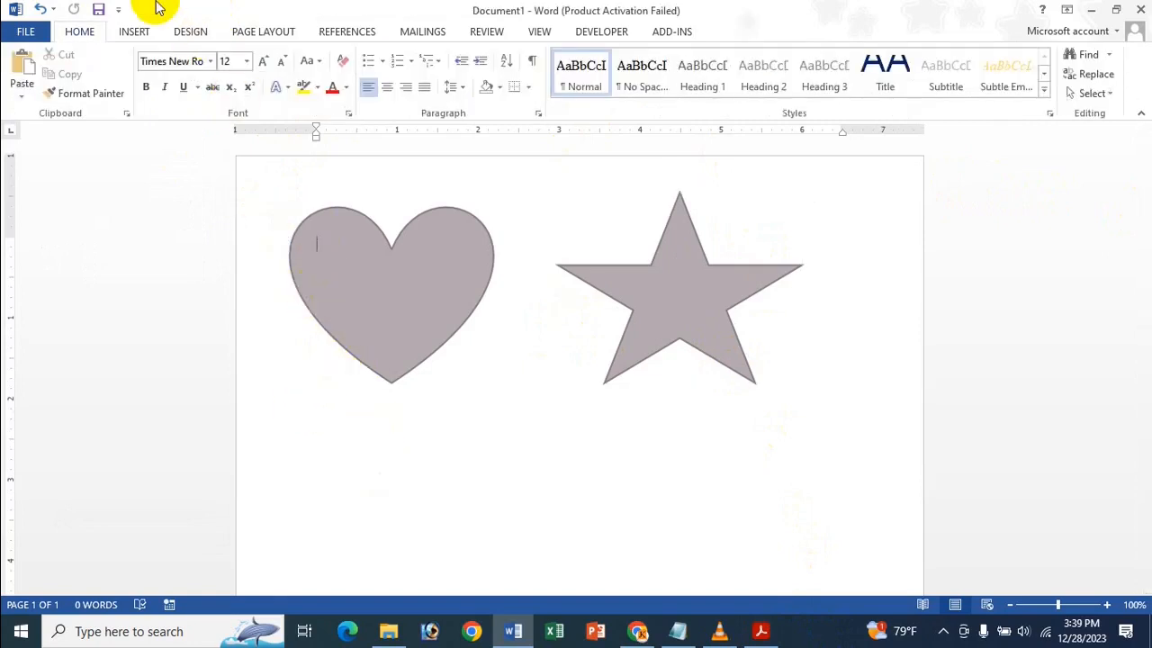
click(134, 31)
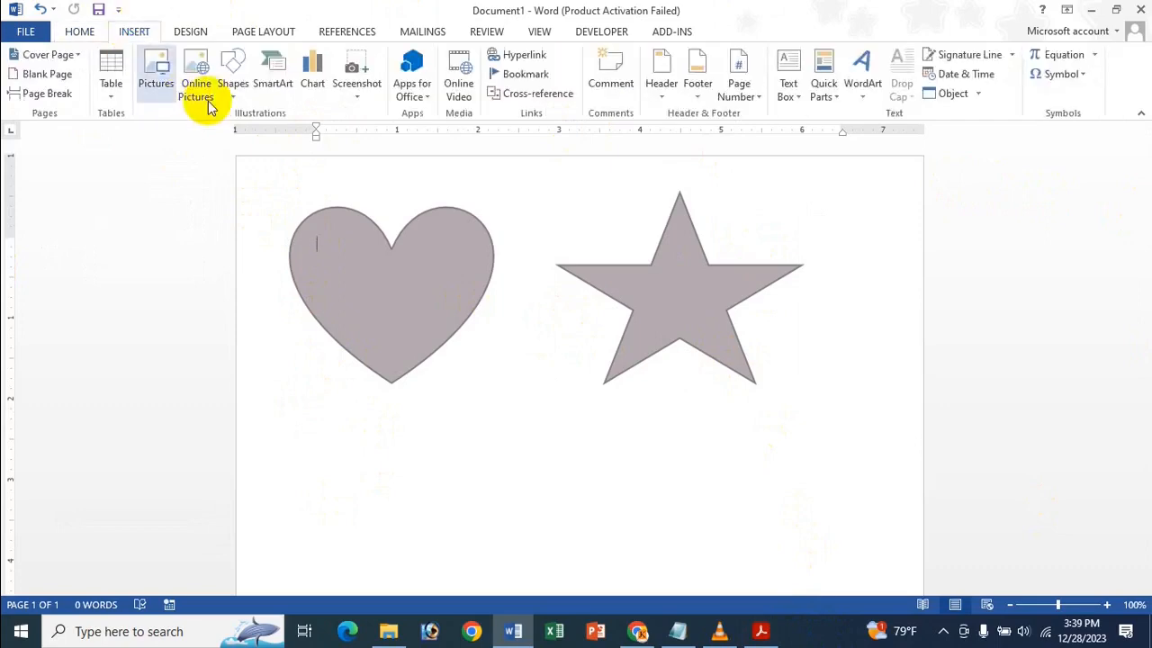
click(230, 83)
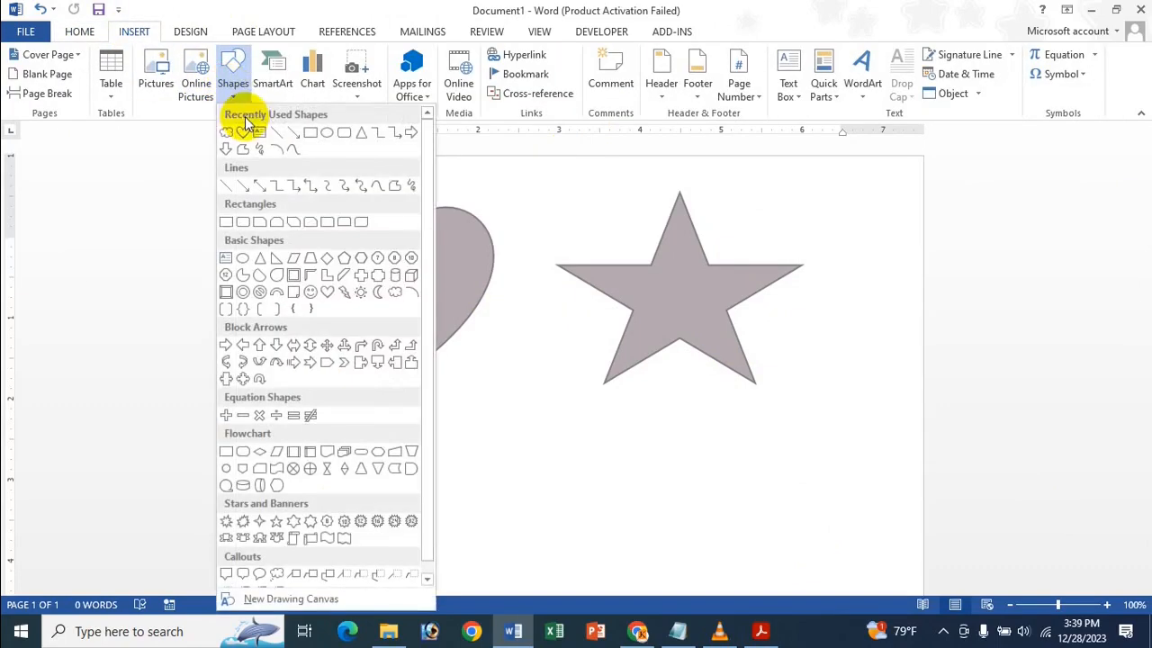
click(377, 189)
scroll(378, 267, down, 3)
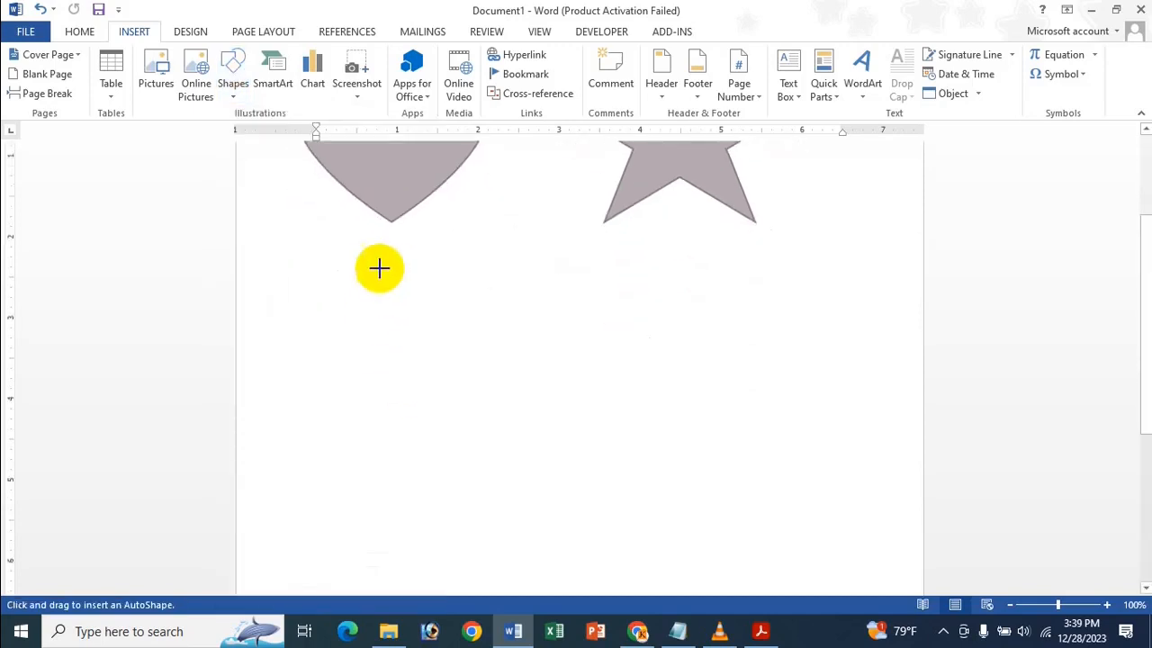
mouse_move(387, 285)
mouse_down()
mouse_move(478, 309)
mouse_move(537, 278)
mouse_move(555, 344)
mouse_move(538, 388)
mouse_move(432, 406)
mouse_move(369, 378)
mouse_up()
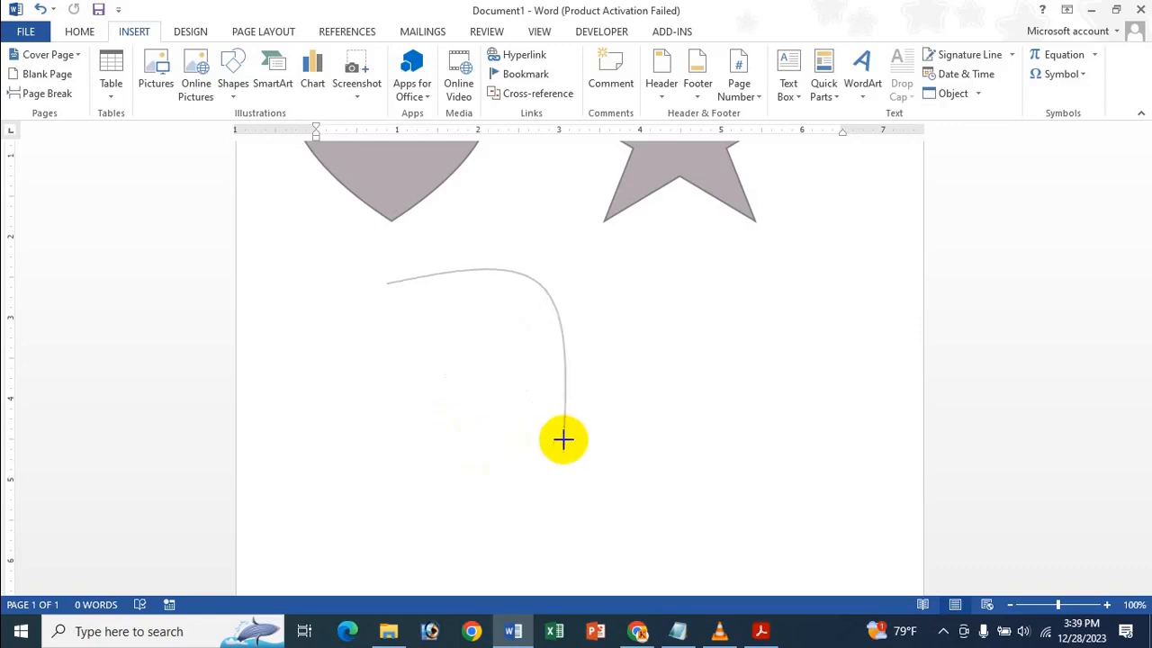
click(496, 440)
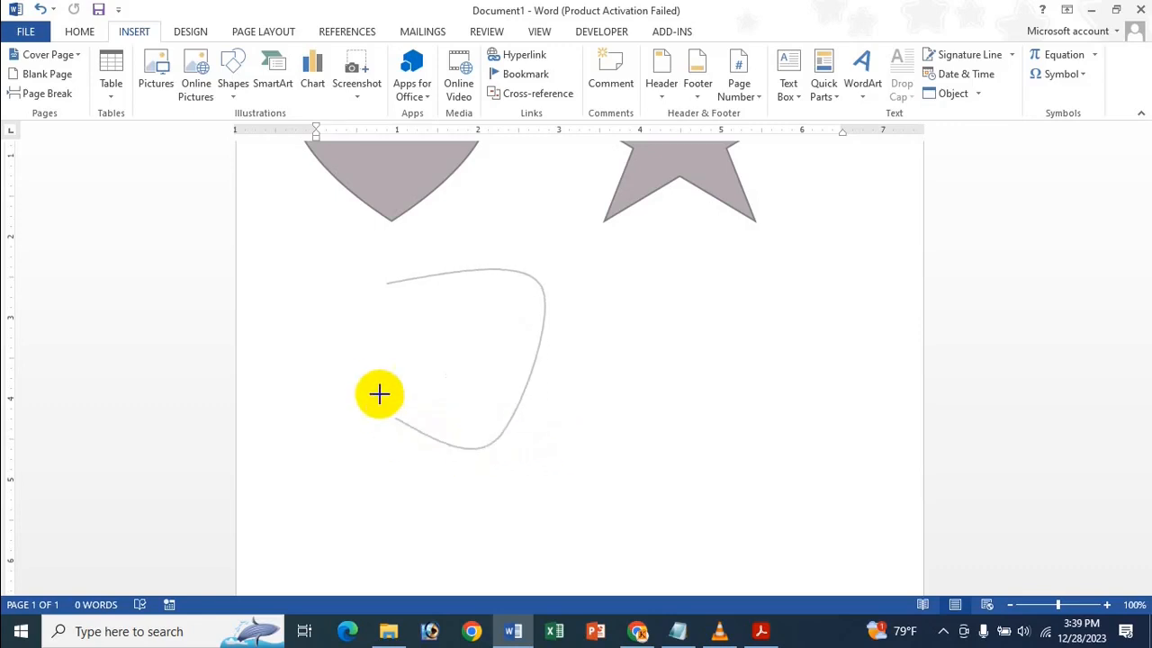
click(384, 284)
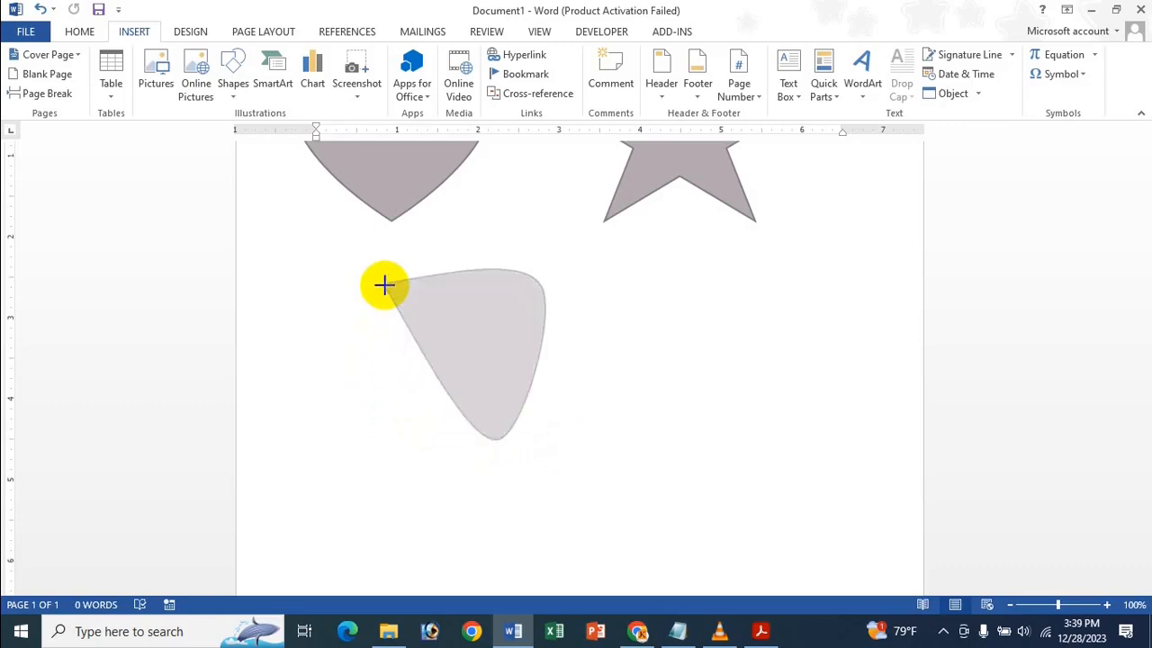
drag(471, 312, 716, 316)
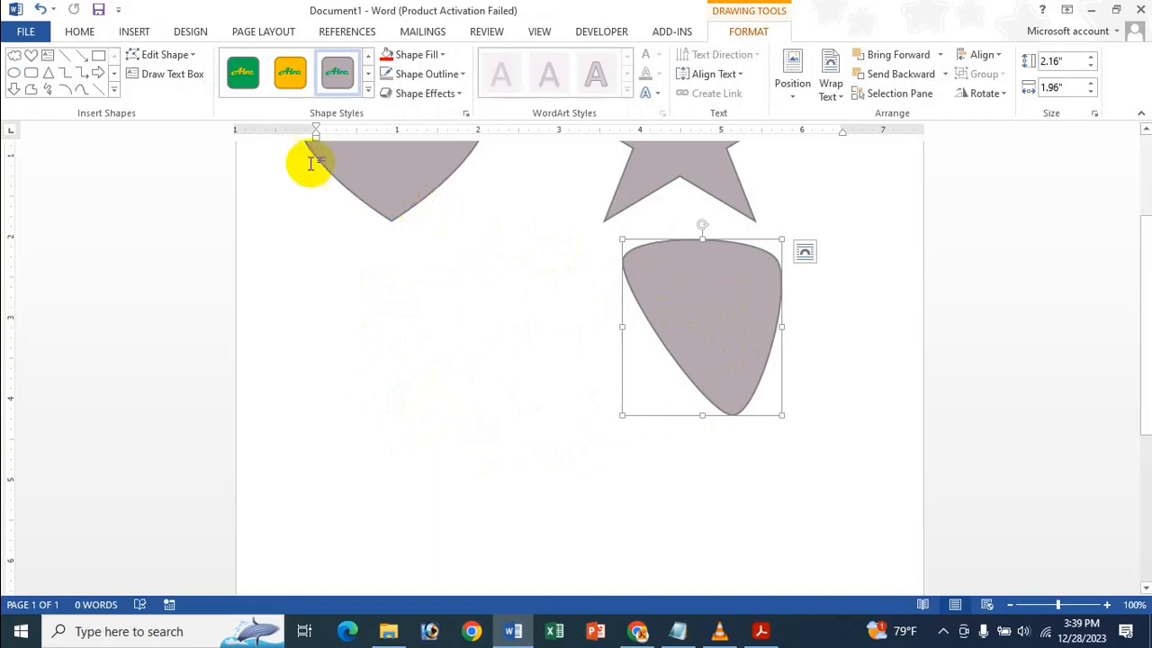
- Draw a closed straight-edged Freeform banner with a notched bottom, about 2.1" high and 1.94" wide, below the heart and shift it slightly right
click(115, 94)
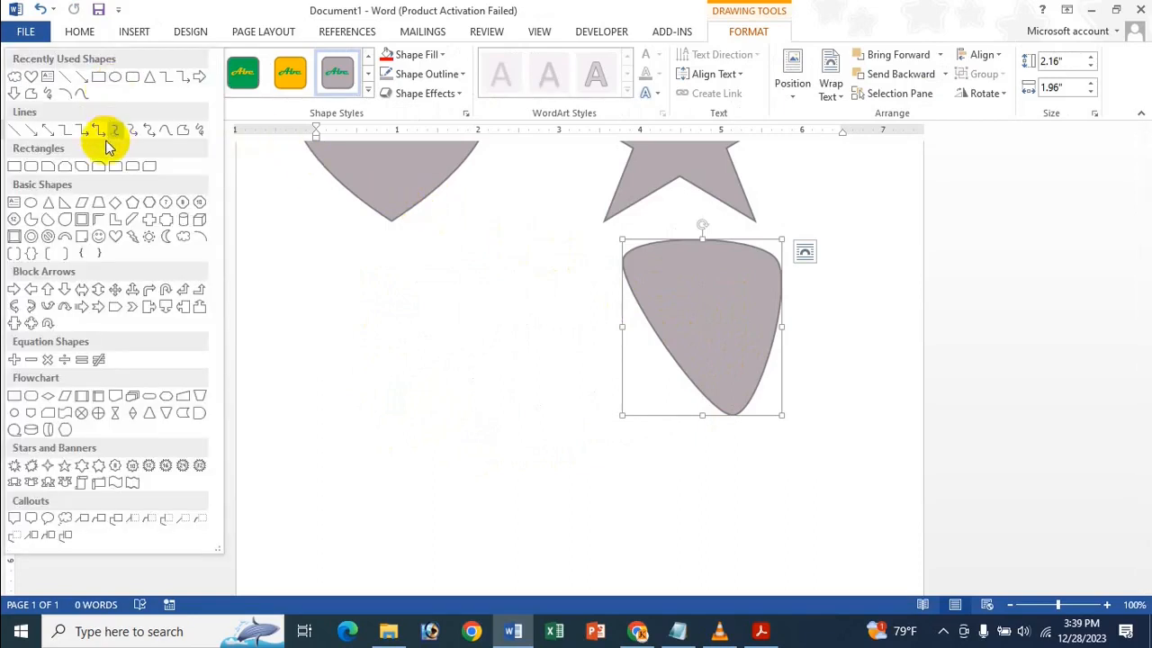
click(181, 131)
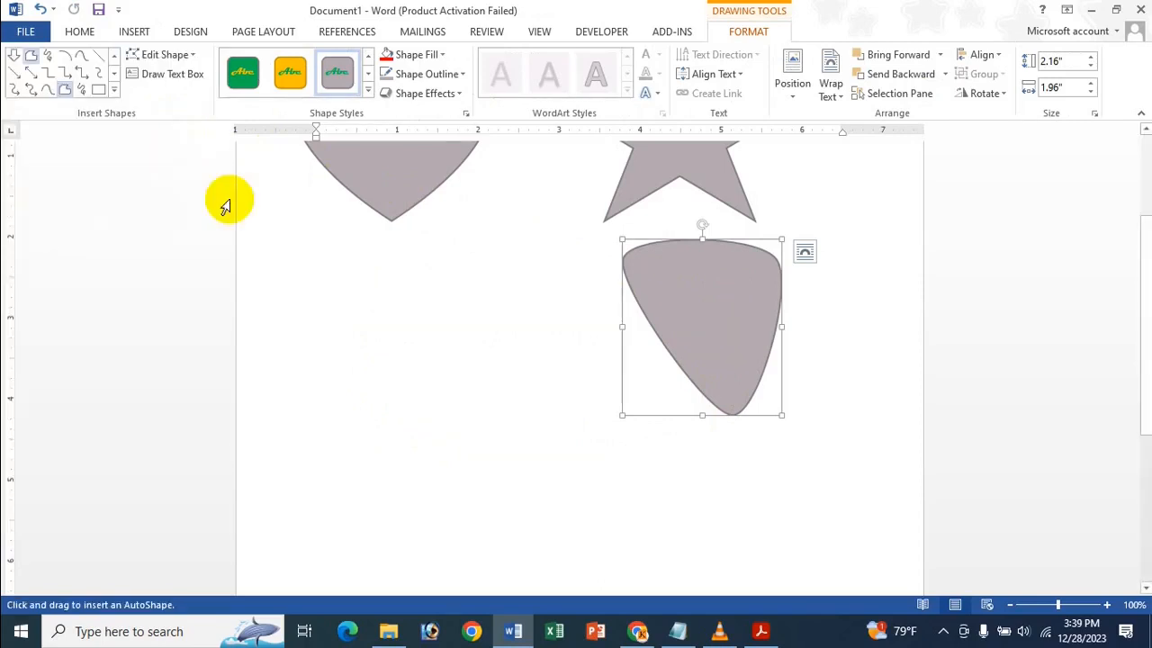
click(332, 263)
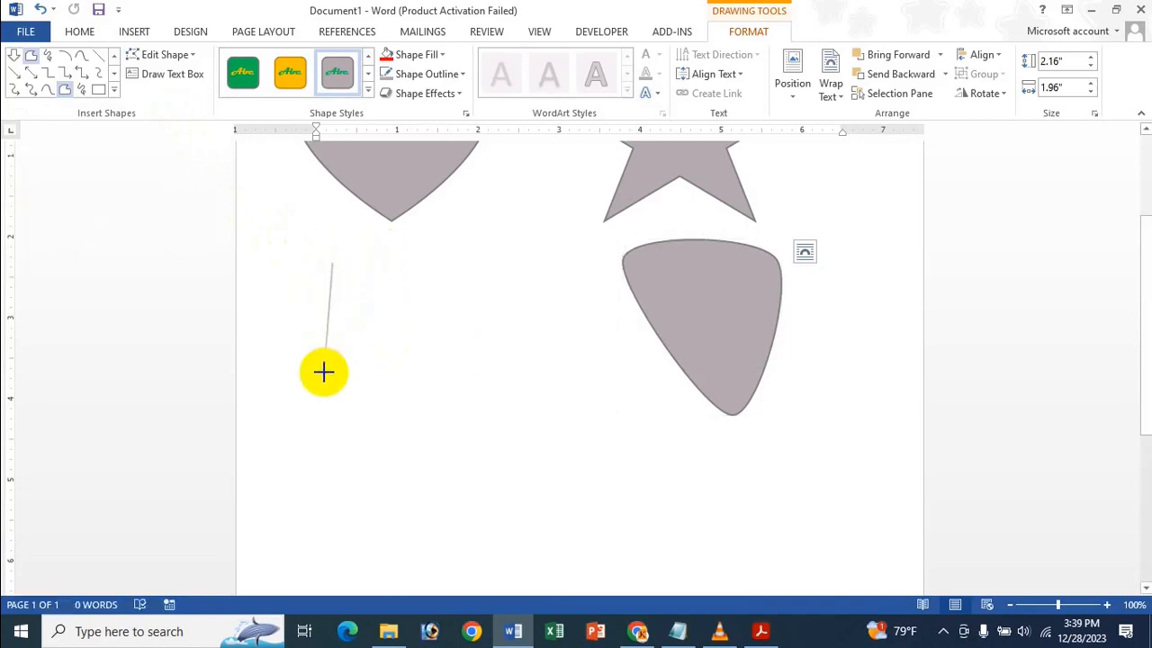
click(337, 429)
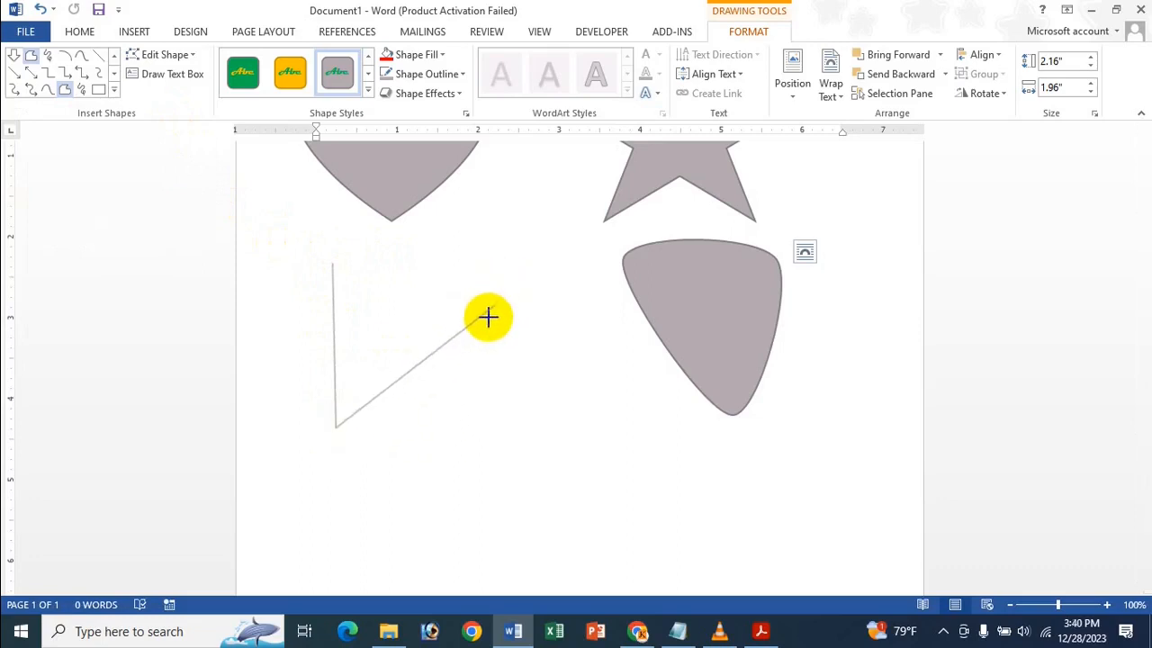
click(416, 332)
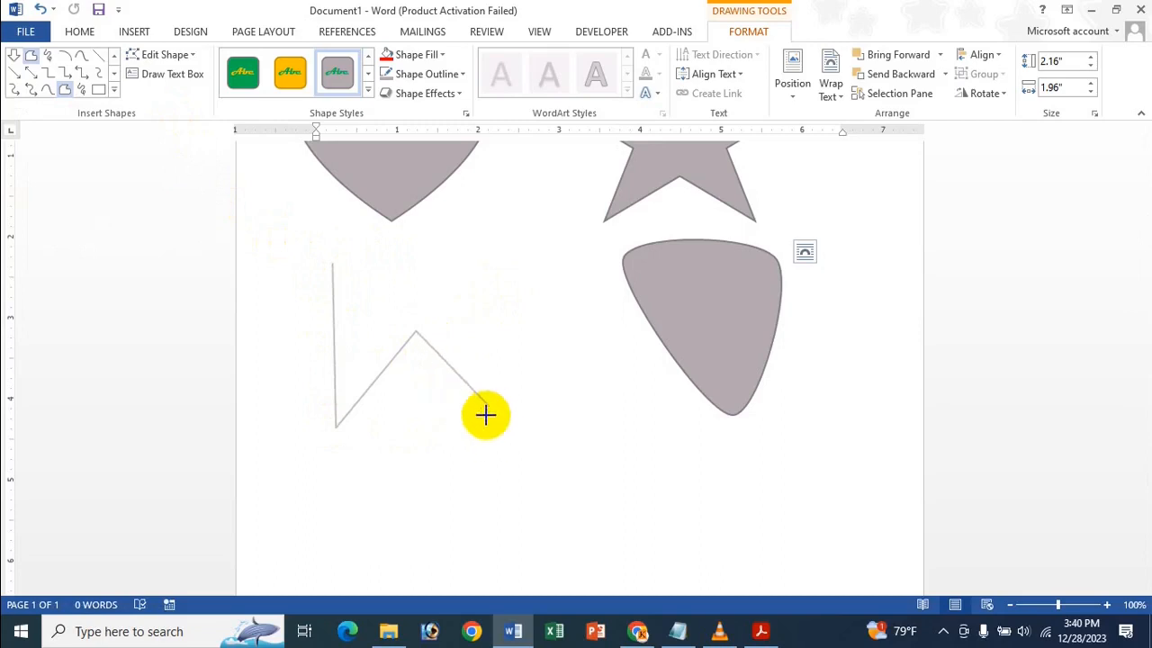
click(486, 414)
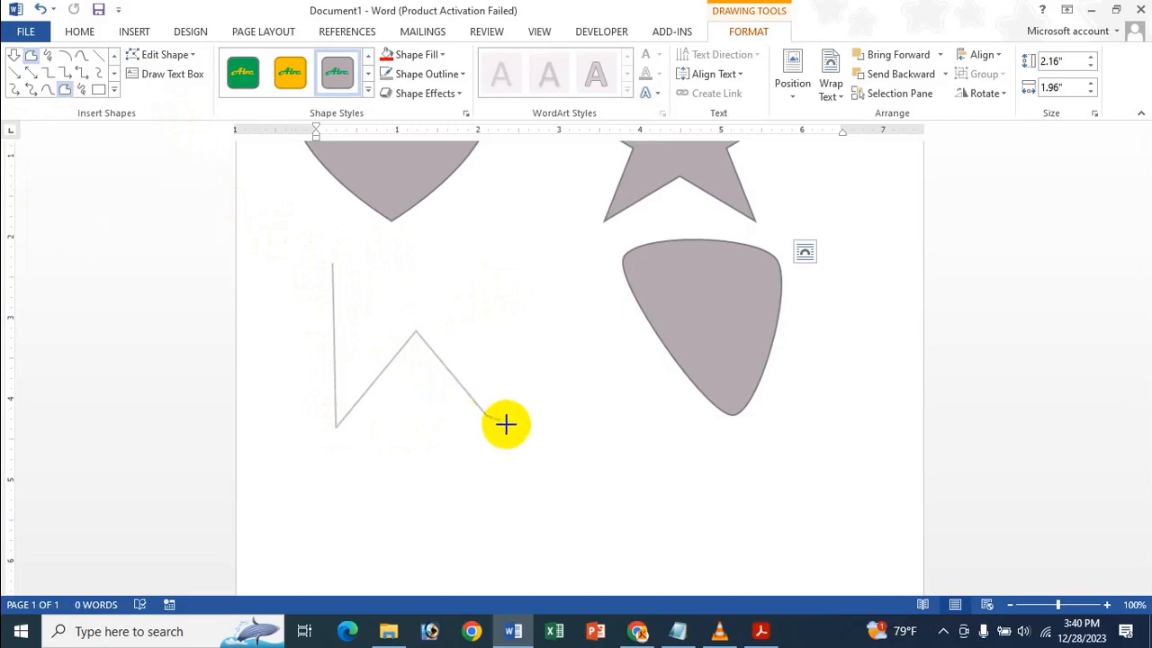
click(489, 257)
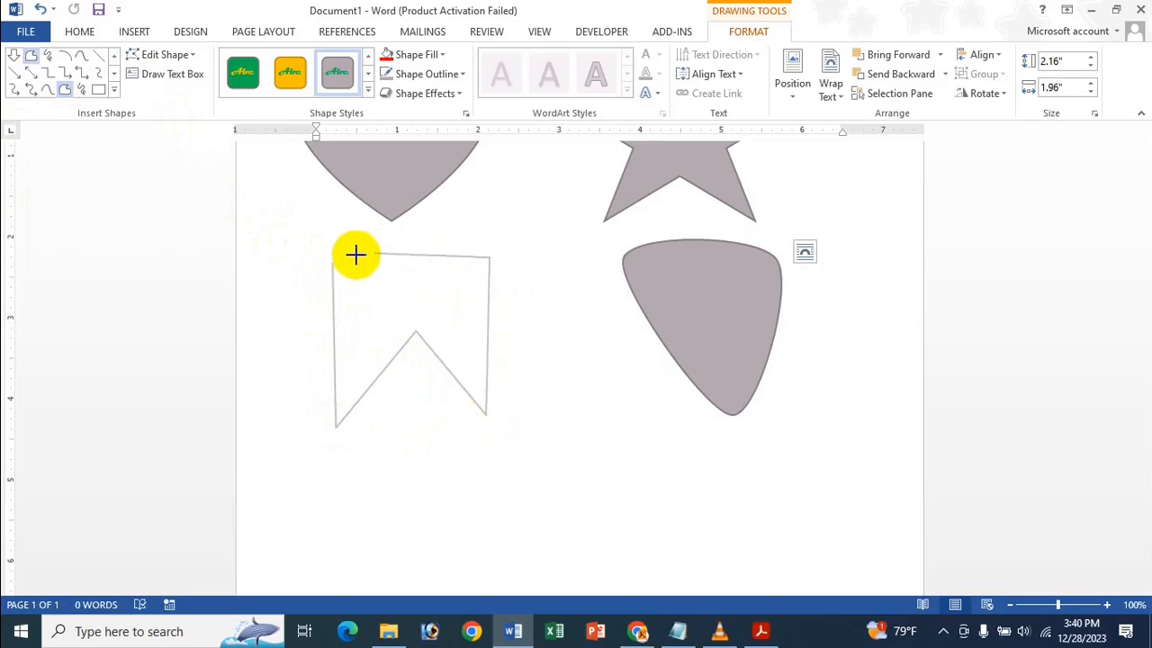
click(328, 261)
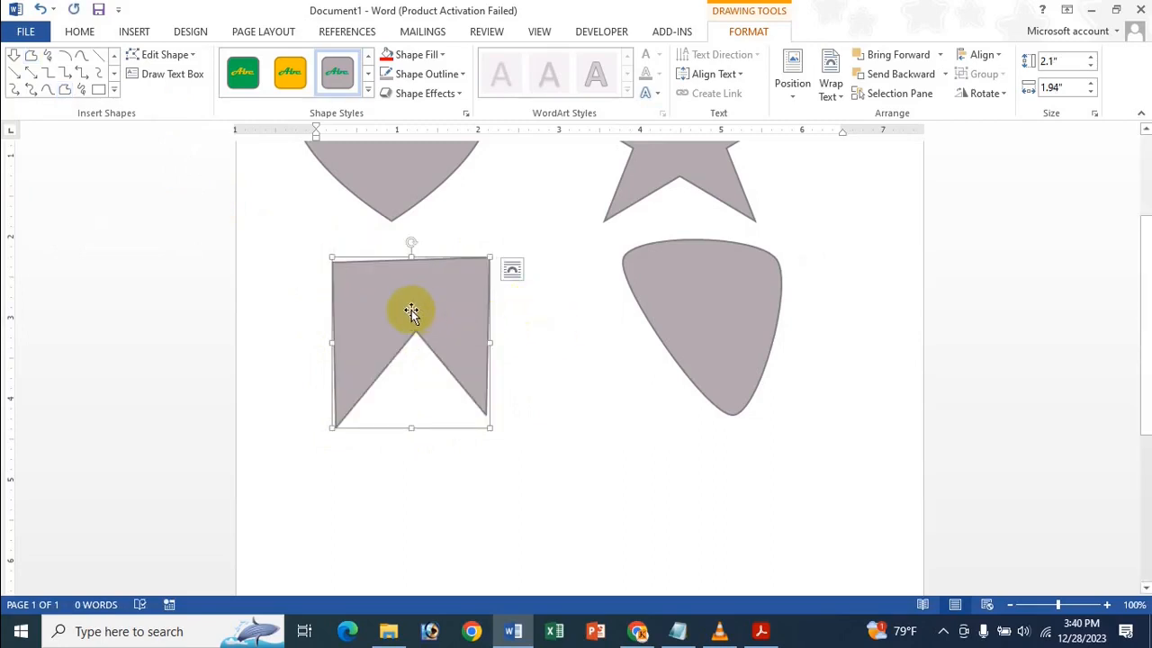
drag(411, 310, 448, 310)
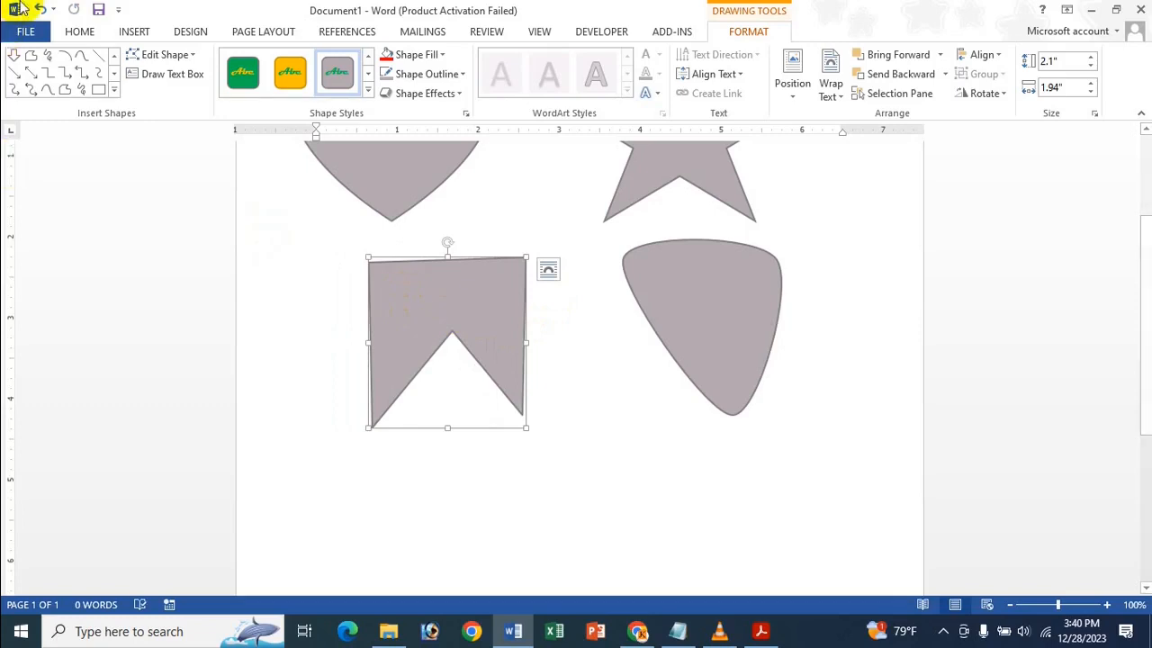
- Draw a small heart freehand with the Scribble tool, about 1.18" high and 0.85" wide, between the lower two shapes
click(132, 32)
click(230, 73)
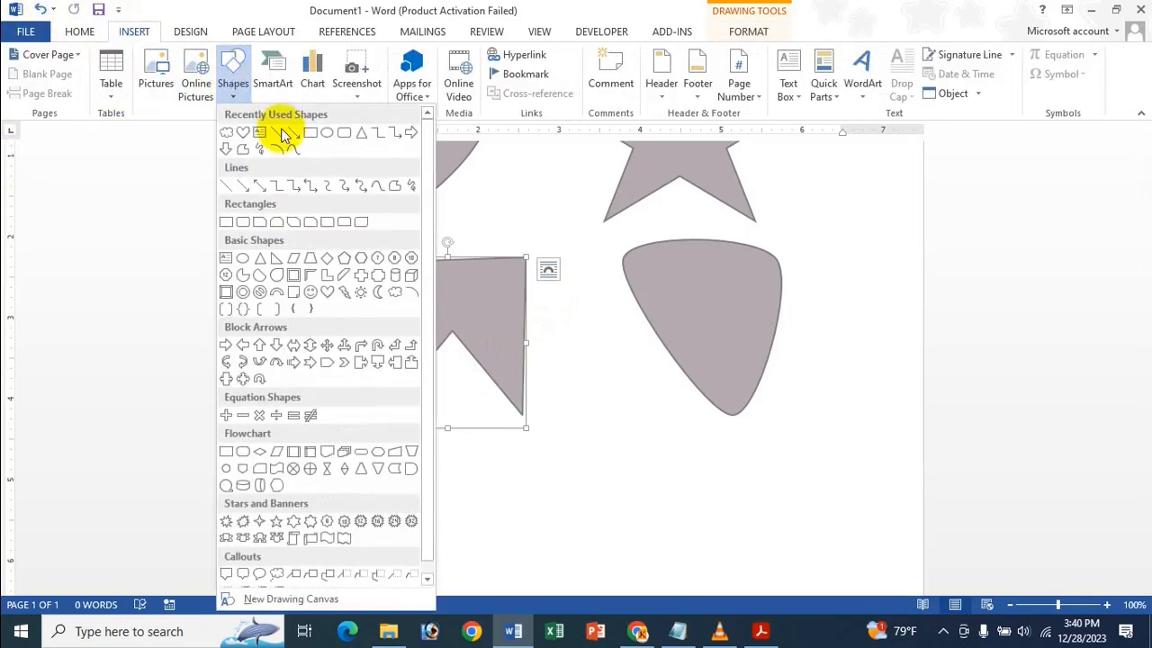
click(412, 188)
scroll(603, 306, down, 3)
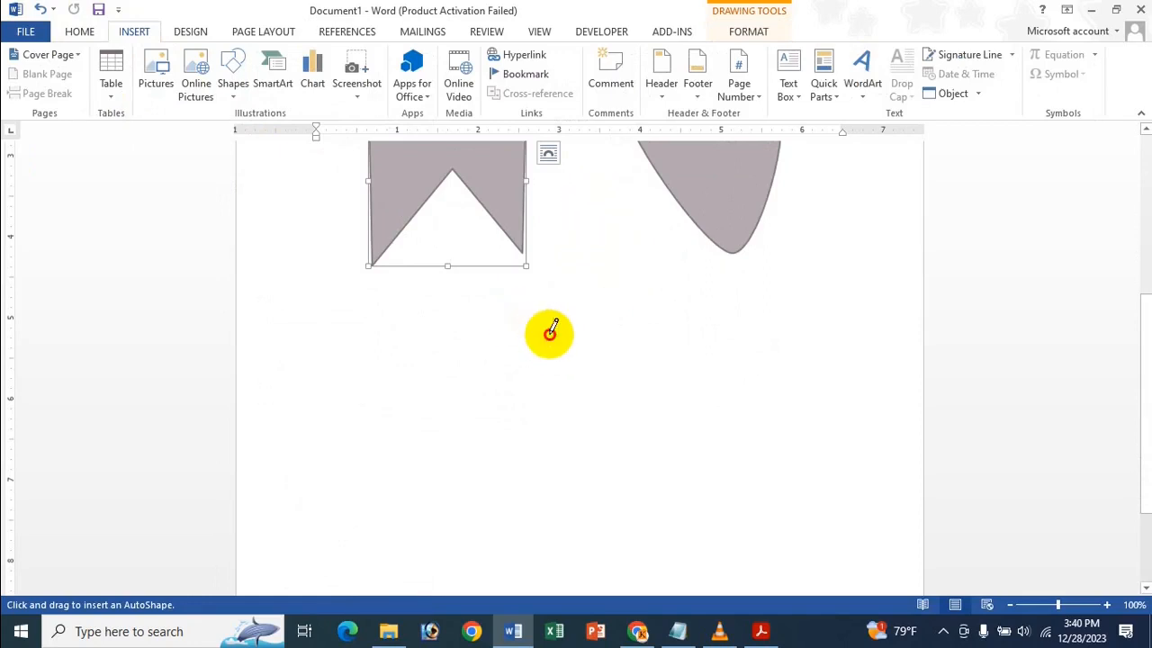
mouse_move(550, 333)
mouse_down()
mouse_move(562, 312)
mouse_move(571, 362)
mouse_move(556, 397)
mouse_move(522, 363)
mouse_move(514, 318)
mouse_move(543, 314)
mouse_move(550, 331)
mouse_move(590, 243)
mouse_up()
- Enlarge the scribbled heart to about 2.14" high and 1.98" wide and move it up between the notched banner and the curved shape
scroll(594, 270, up, 3)
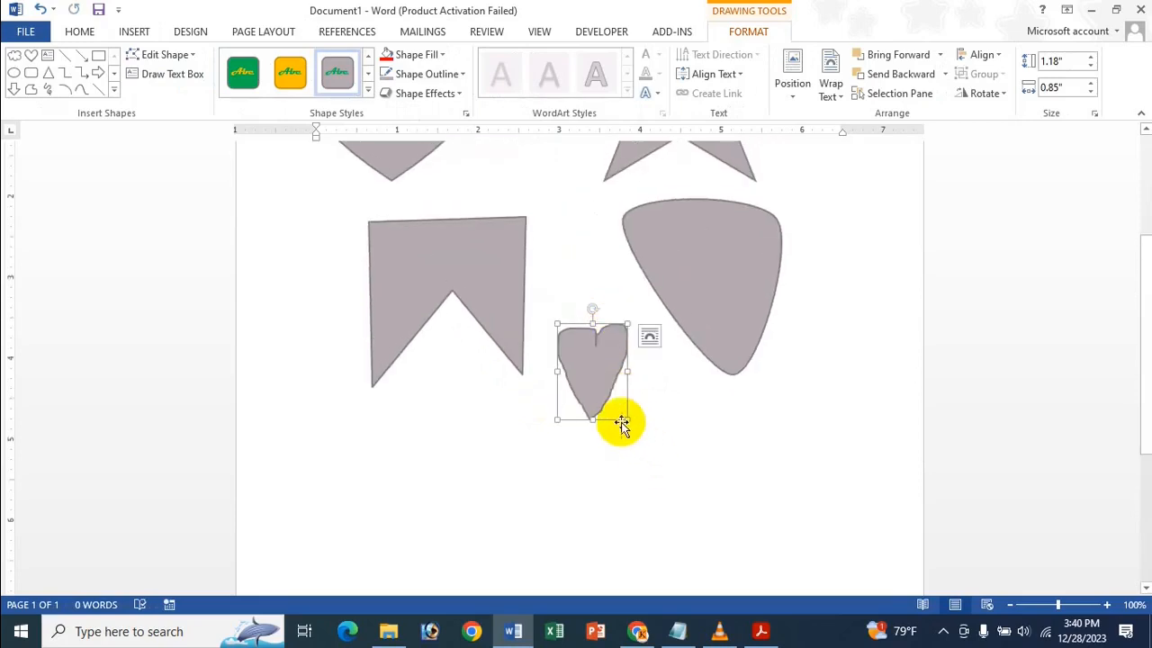
drag(627, 418, 718, 497)
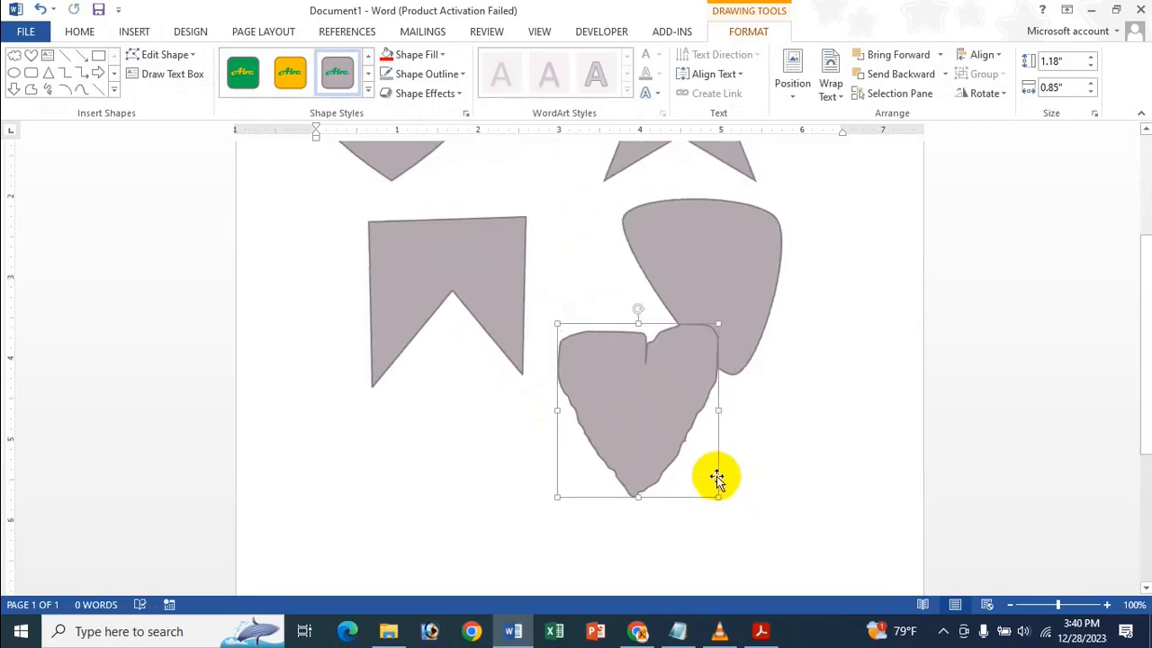
drag(648, 412, 599, 385)
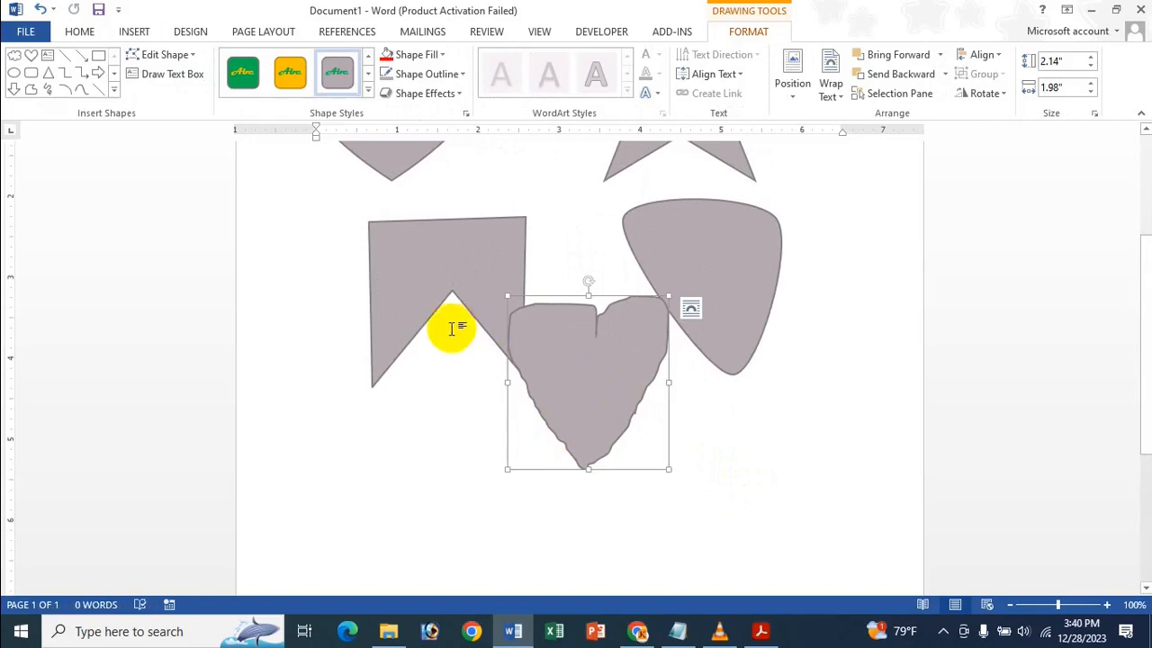
scroll(455, 333, up, 5)
scroll(473, 423, down, 1)
drag(586, 540, 579, 429)
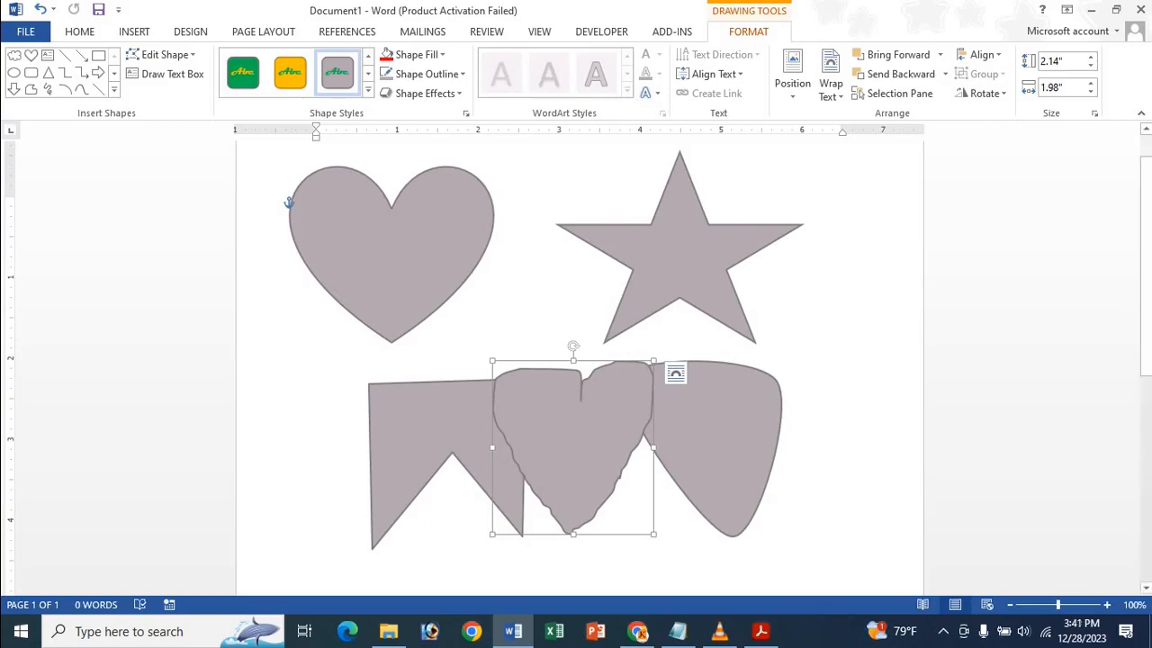
- Move the curved shape to the right so that it is clear of the scribbled heart
drag(732, 419, 774, 417)
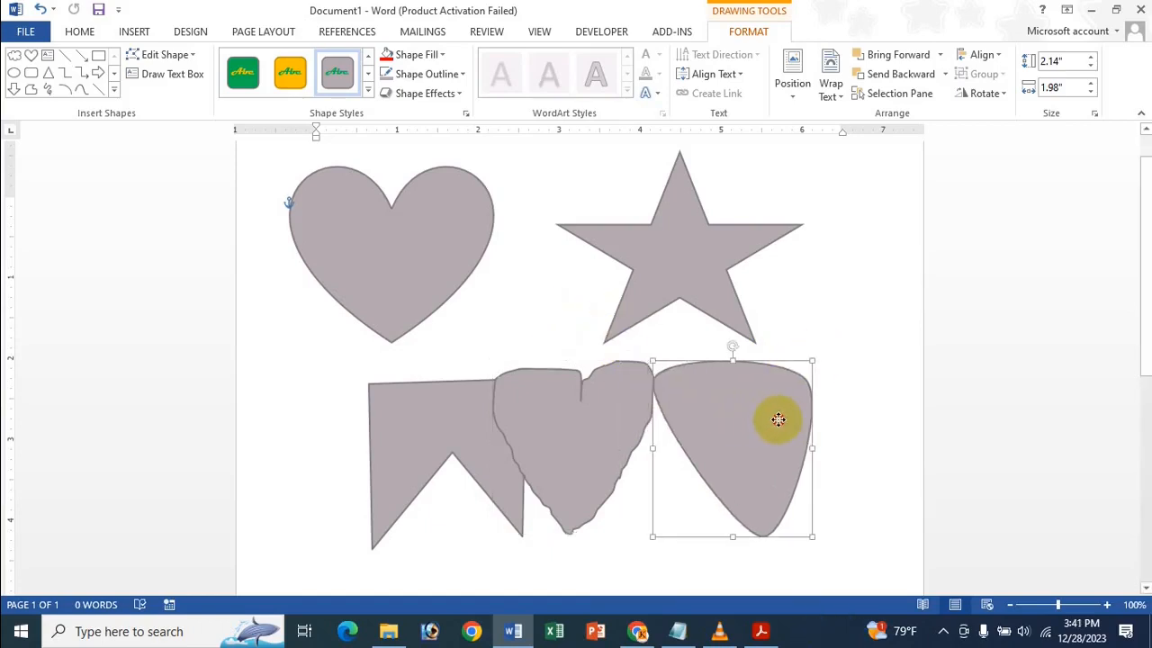
click(851, 373)
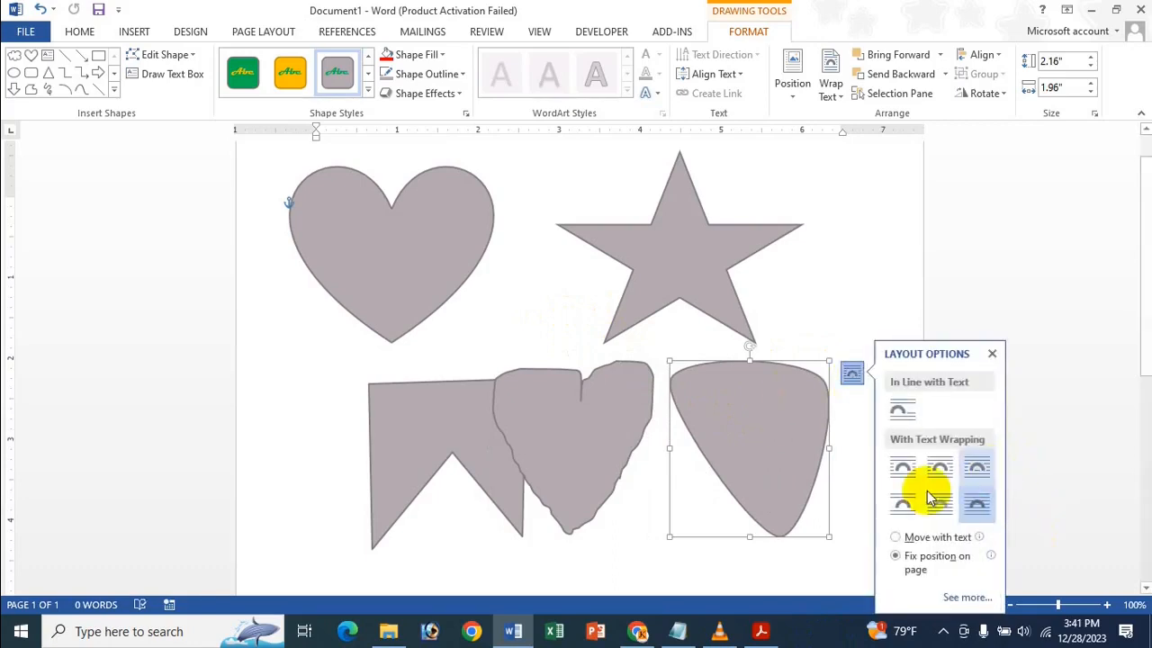
click(561, 442)
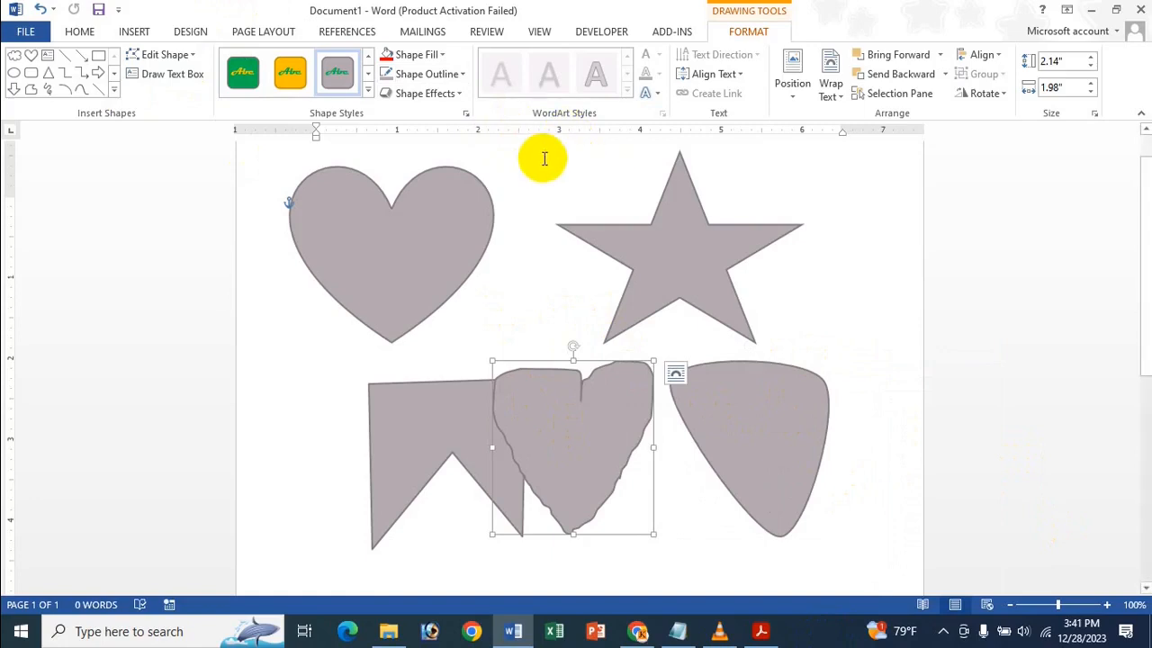
- Draw a sun shape about 1.91" high and 1.69" wide and place it to the left of the notched banner
click(113, 87)
click(149, 239)
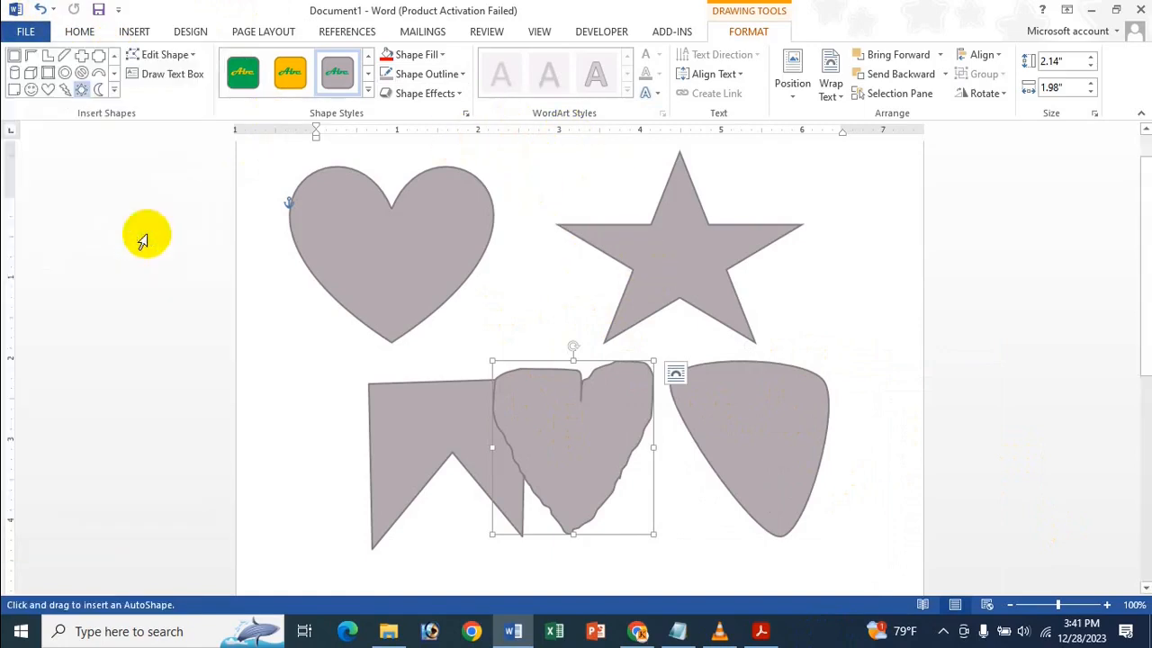
mouse_move(283, 329)
mouse_down()
mouse_move(336, 450)
mouse_move(385, 442)
mouse_move(411, 481)
mouse_move(293, 391)
mouse_up()
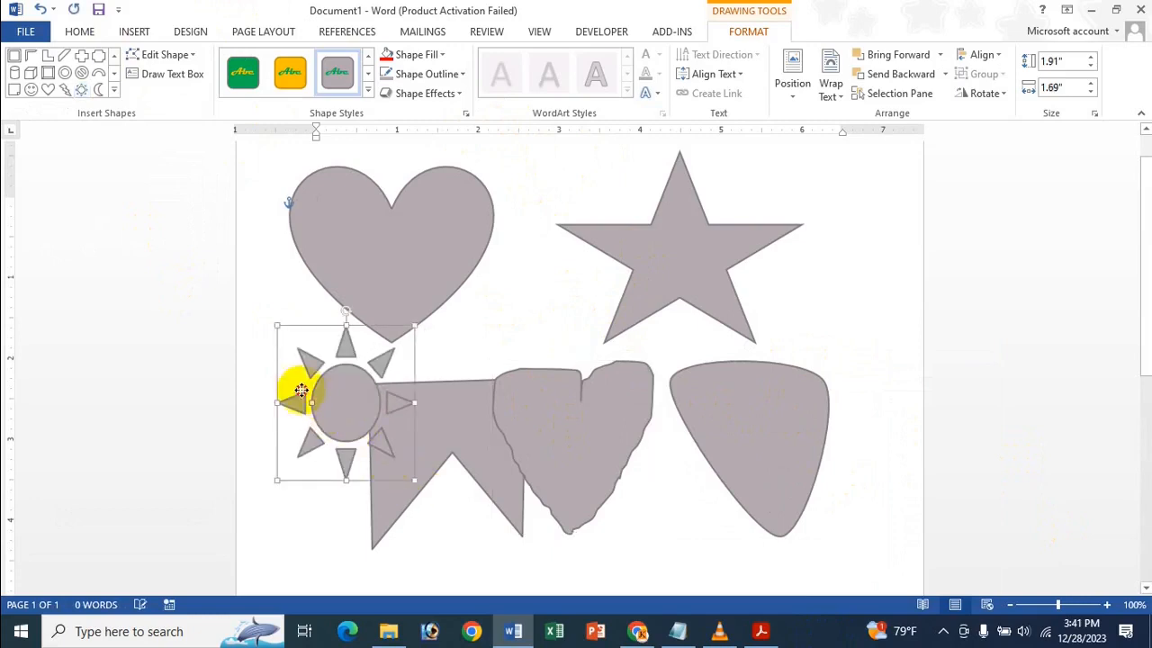
- Draw a moon shape about 1.69" high and 1.34" wide and place it to the right of the star
click(99, 89)
drag(846, 307, 944, 441)
drag(862, 365, 830, 310)
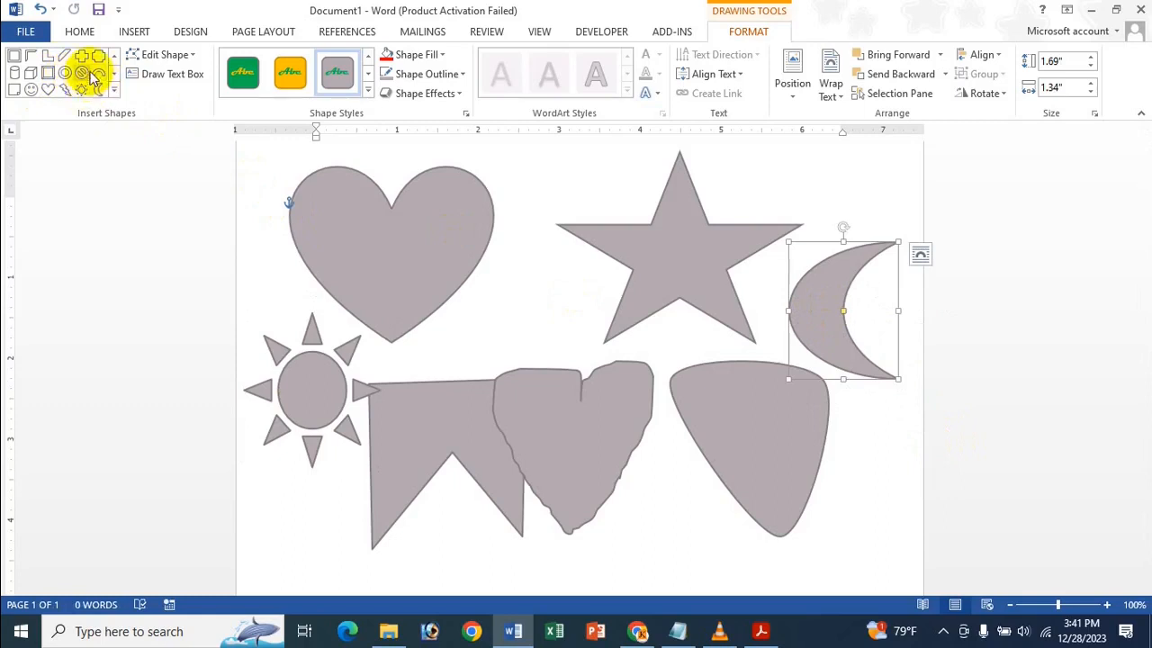
click(114, 93)
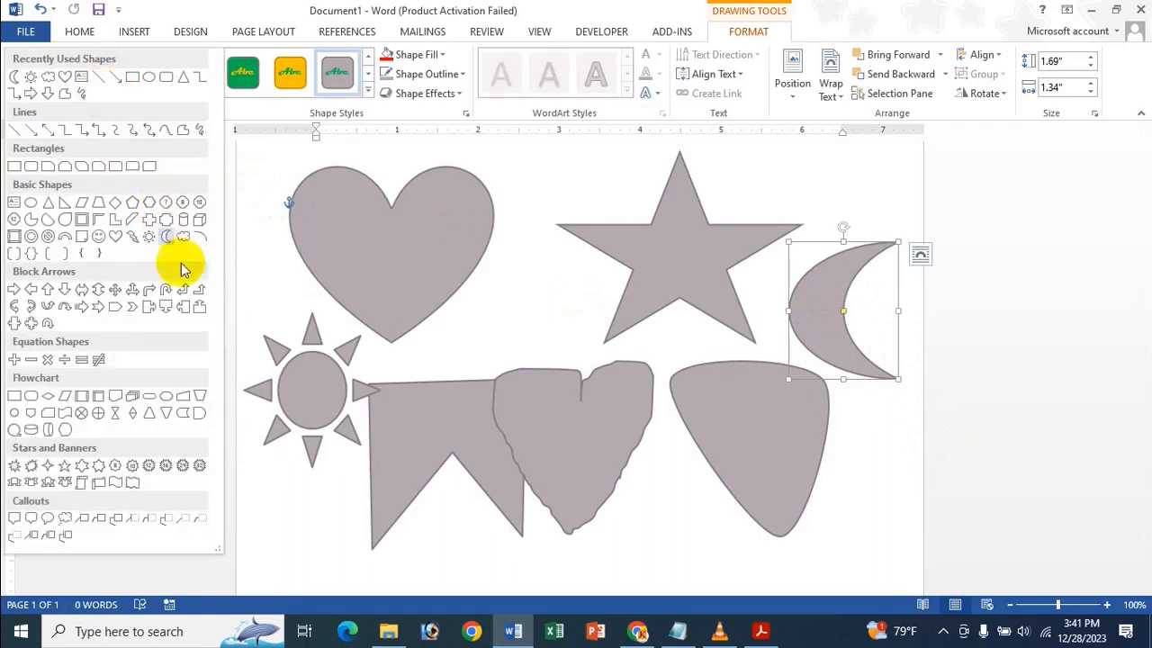
click(130, 243)
scroll(216, 243, down, 5)
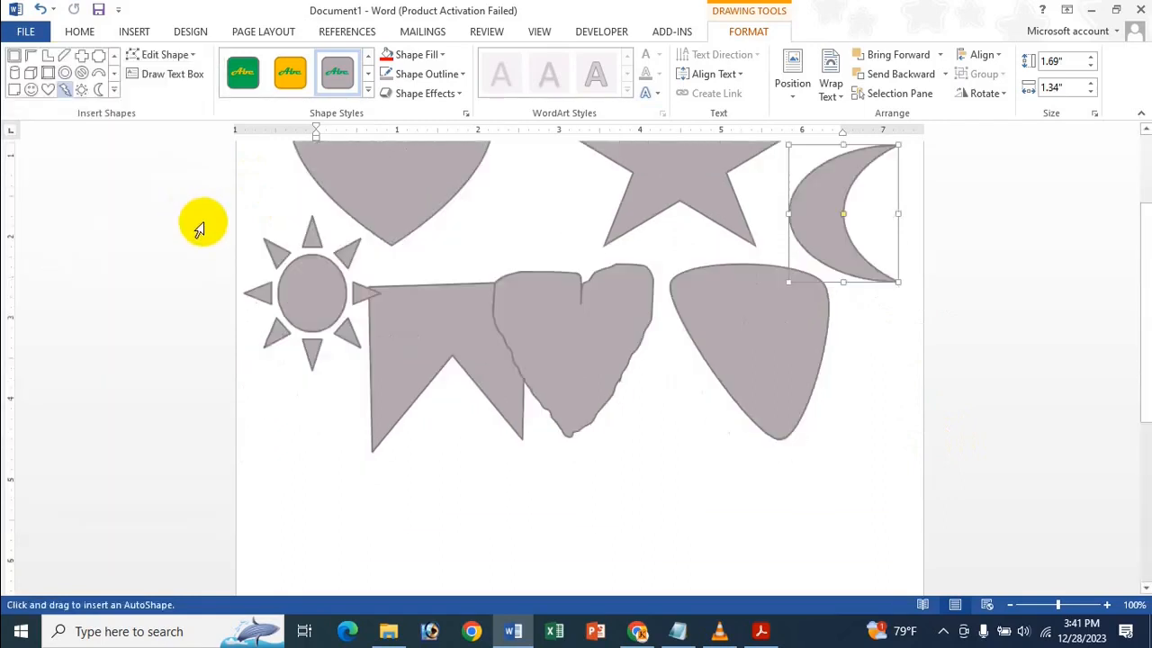
mouse_move(315, 296)
mouse_down()
mouse_move(458, 396)
mouse_move(438, 396)
mouse_move(319, 298)
mouse_up()
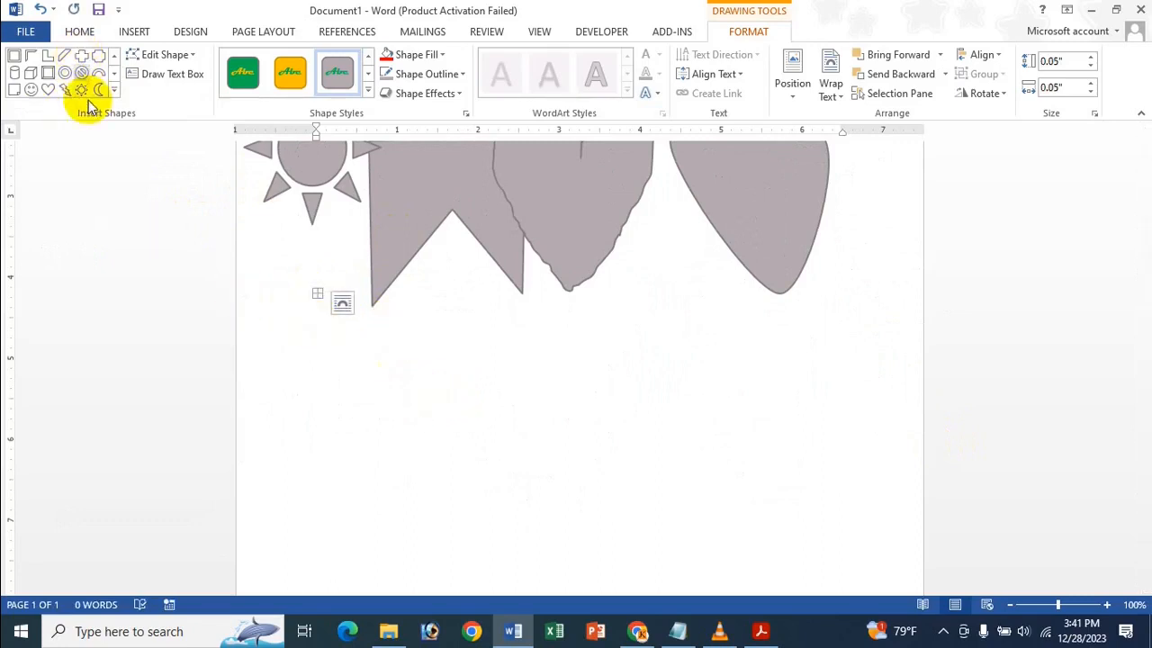
key(Delete)
- Insert a cloud shape, enlarge it to about 1.14" high and 1.22" wide, and place it just below the notched banner
click(144, 32)
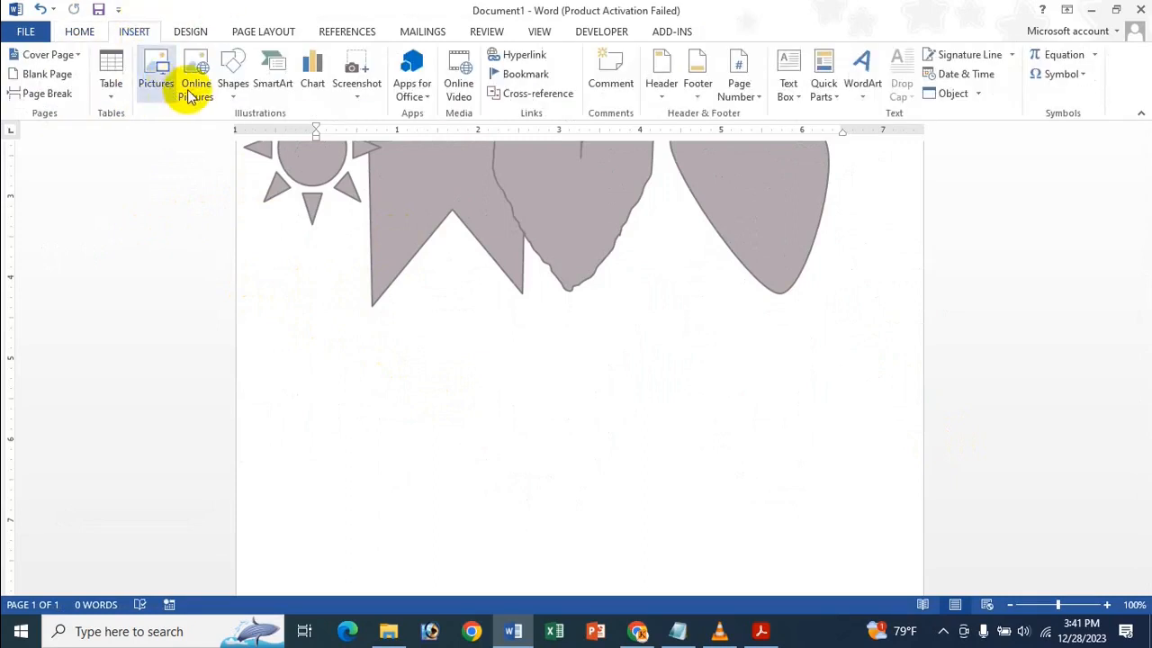
click(234, 87)
click(391, 289)
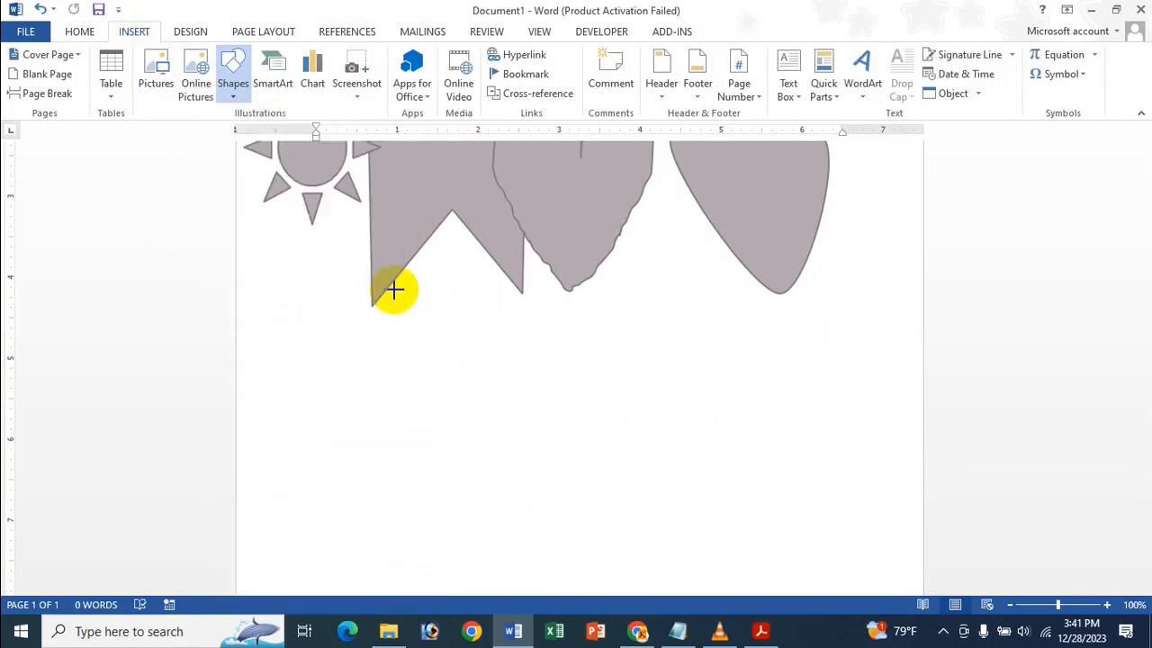
click(411, 332)
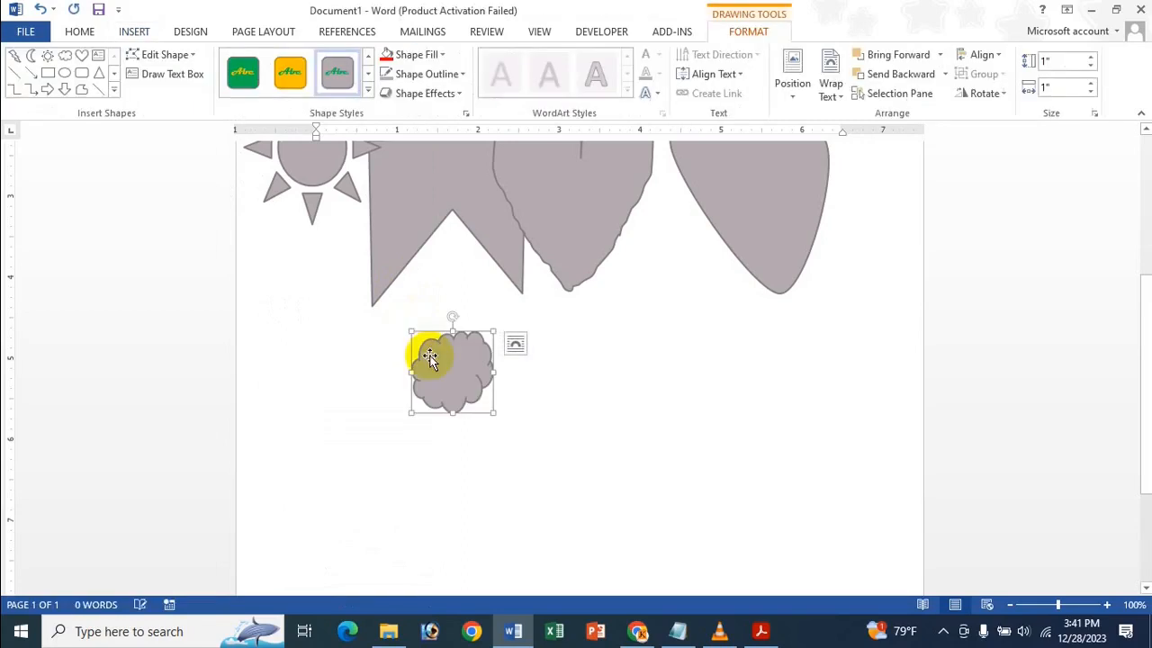
drag(491, 413, 513, 422)
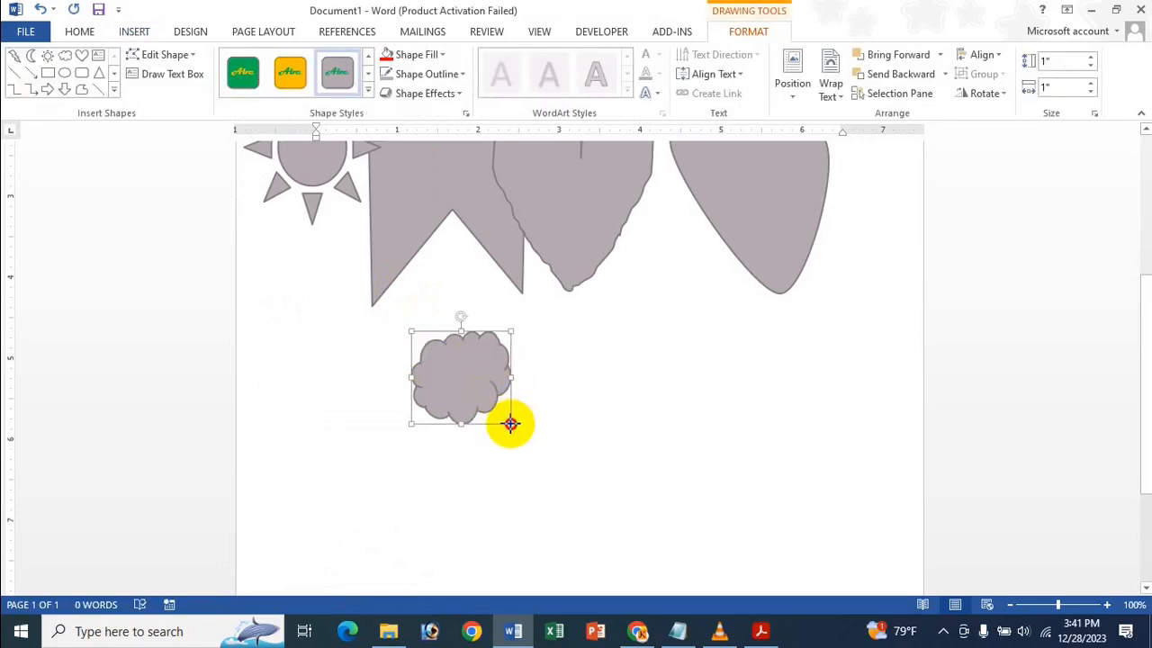
drag(476, 368, 472, 338)
- Change the scribbled heart into a cloud using Change Shape
scroll(482, 370, up, 5)
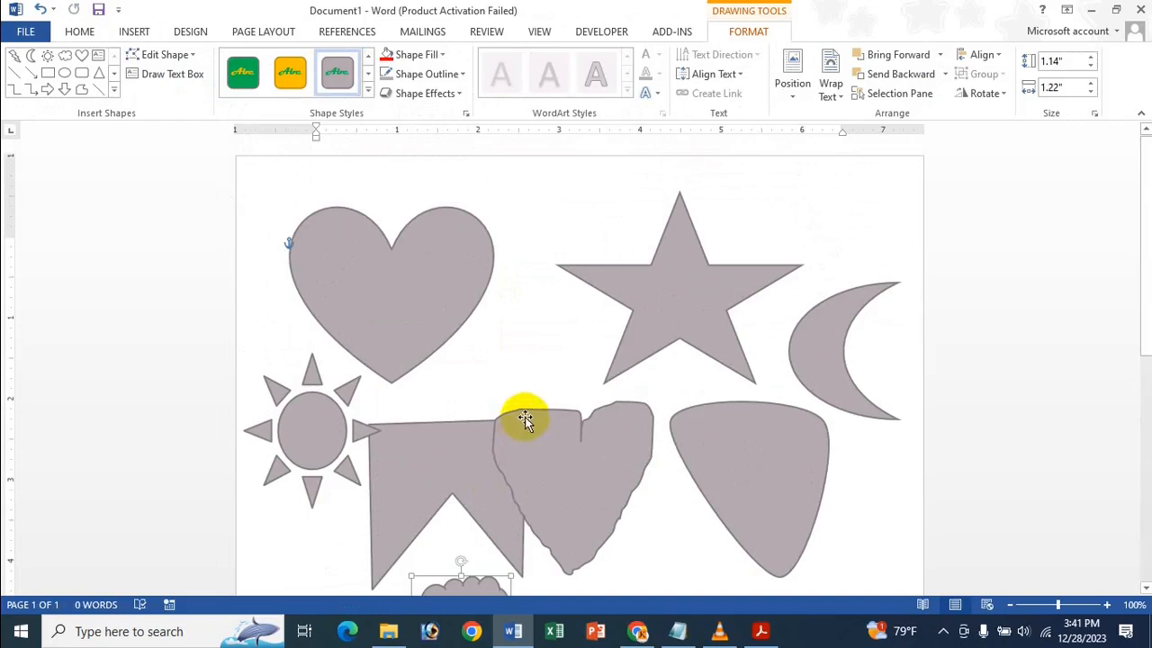
click(533, 453)
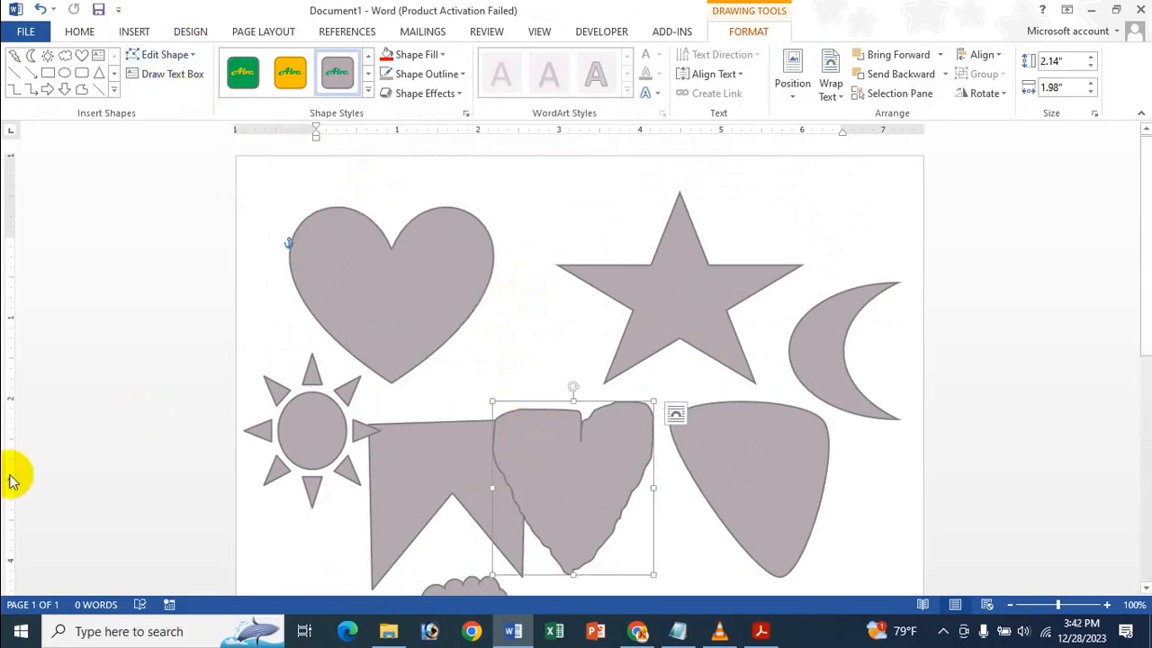
click(194, 57)
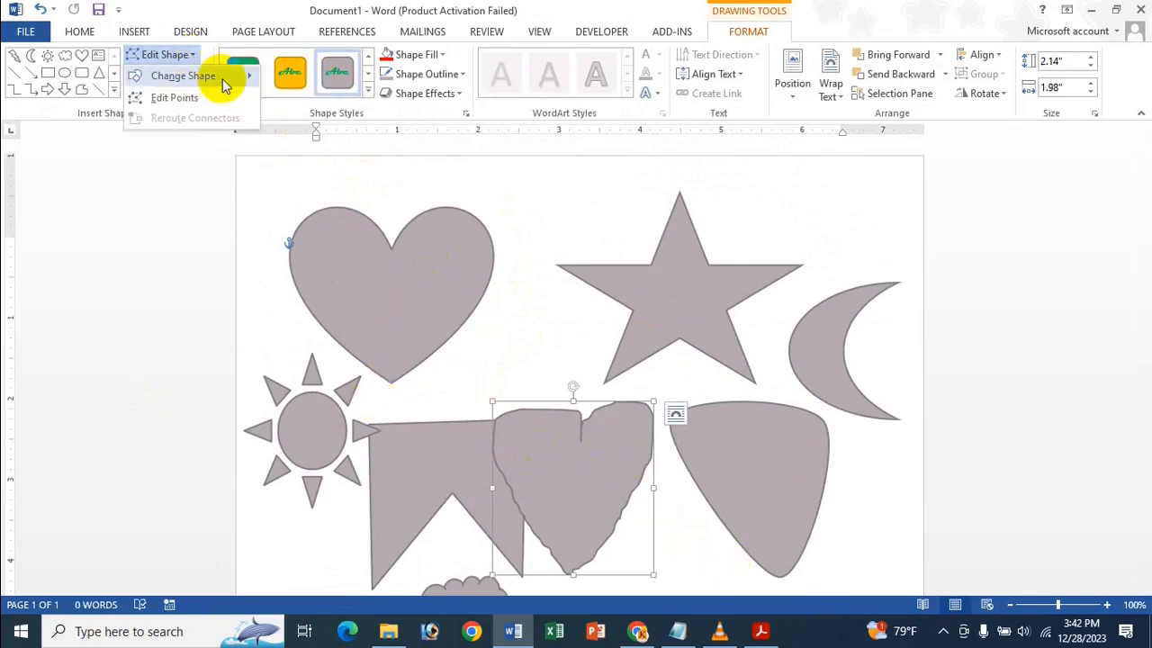
mouse_move(241, 88)
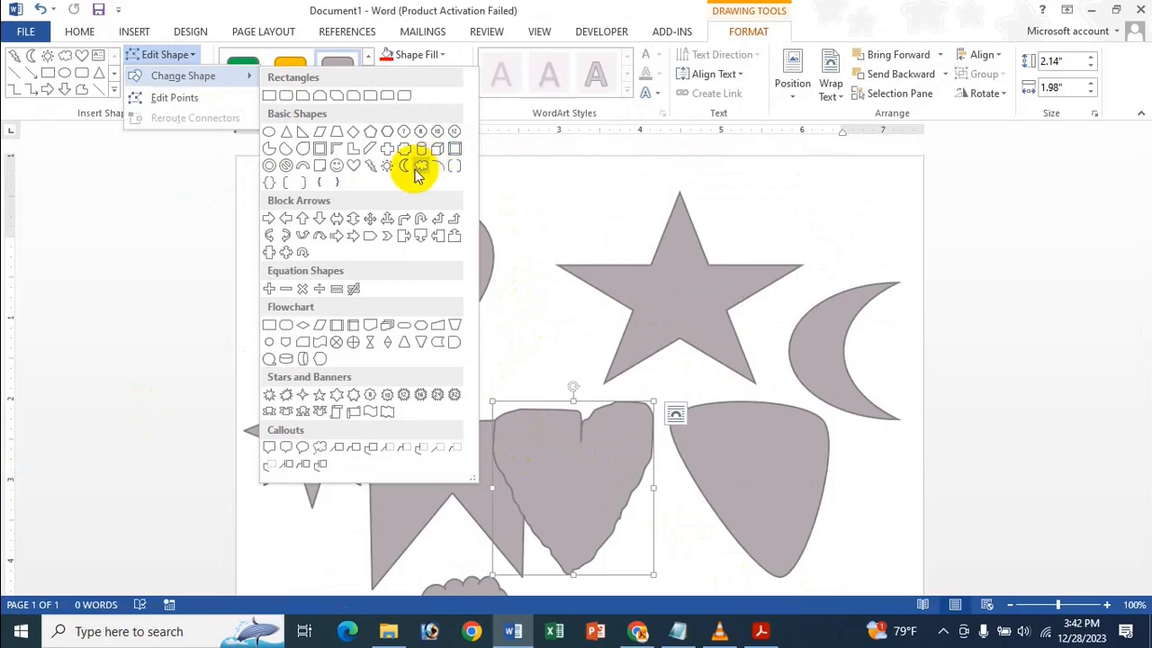
click(416, 169)
scroll(621, 368, down, 3)
scroll(621, 368, up, 2)
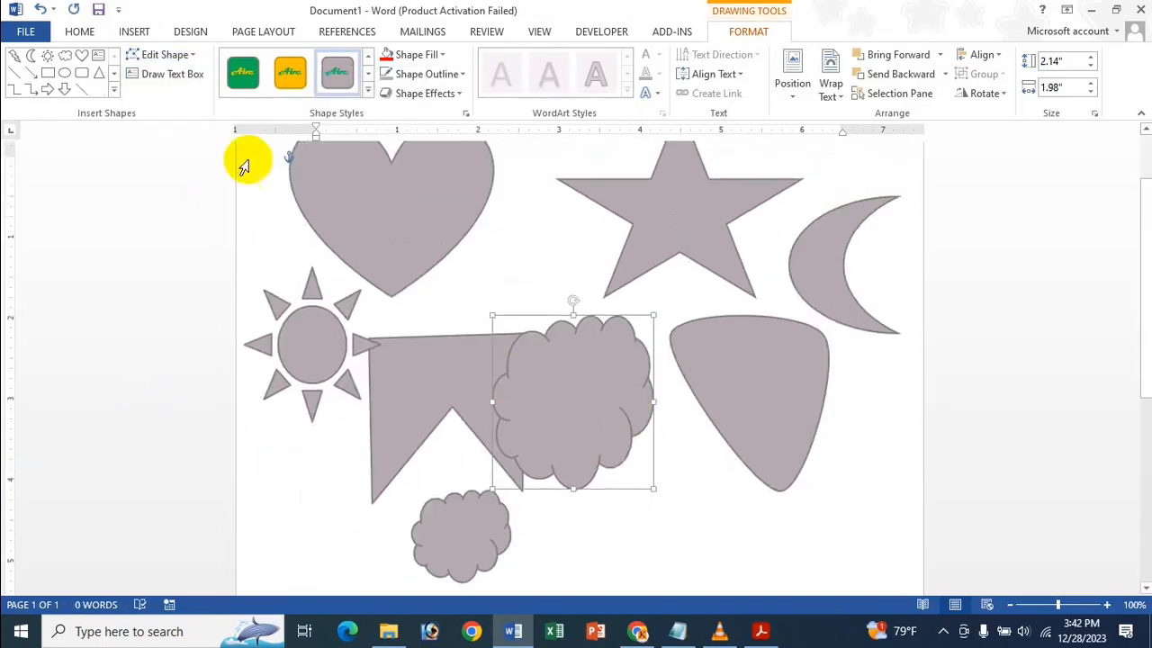
- Change the large cloud beside the notched banner into a lightning bolt using Change Shape
click(159, 55)
mouse_move(182, 76)
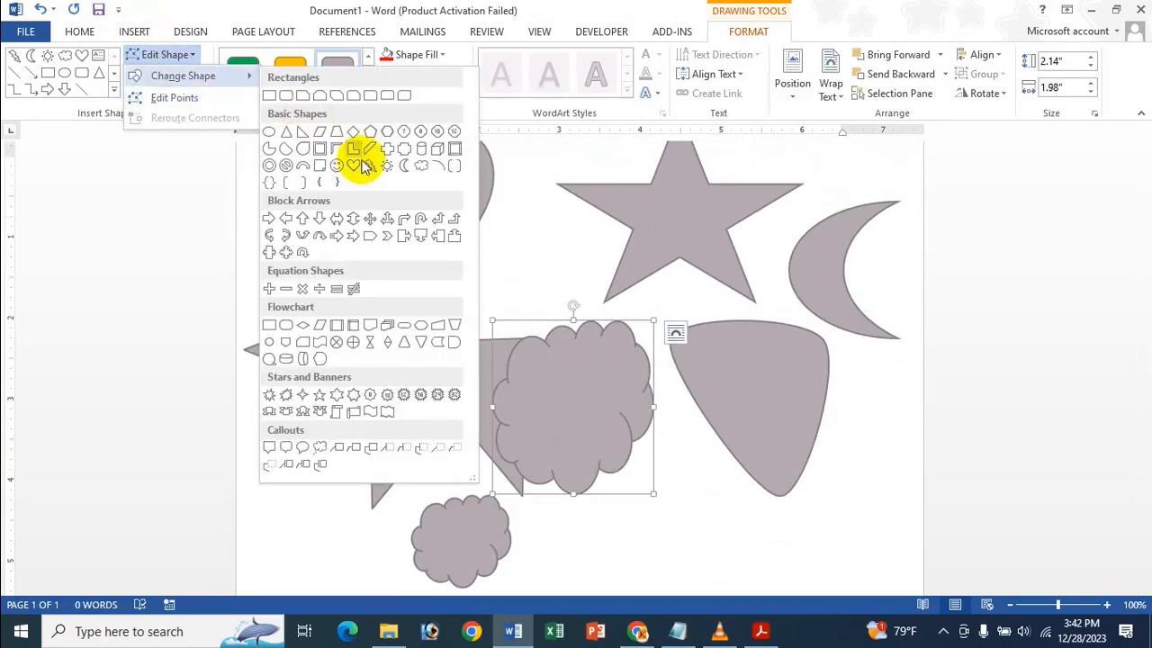
click(370, 166)
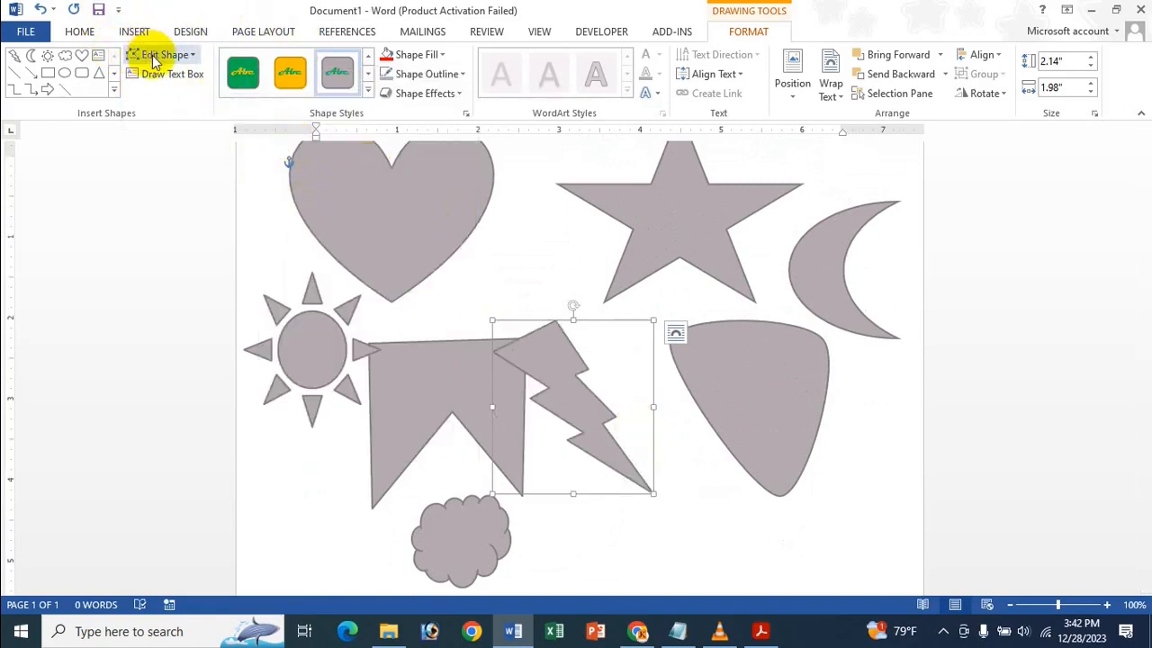
- Try narrowing the star's arms with its shape adjustment handle, and undo that change
scroll(412, 261, up, 3)
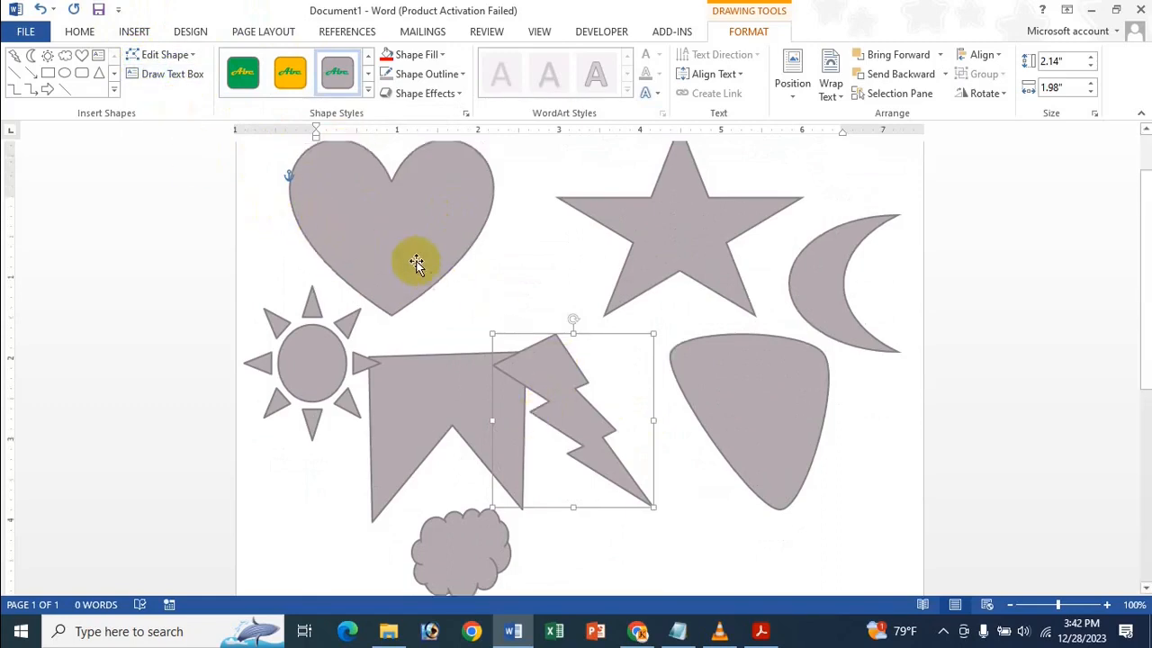
click(416, 309)
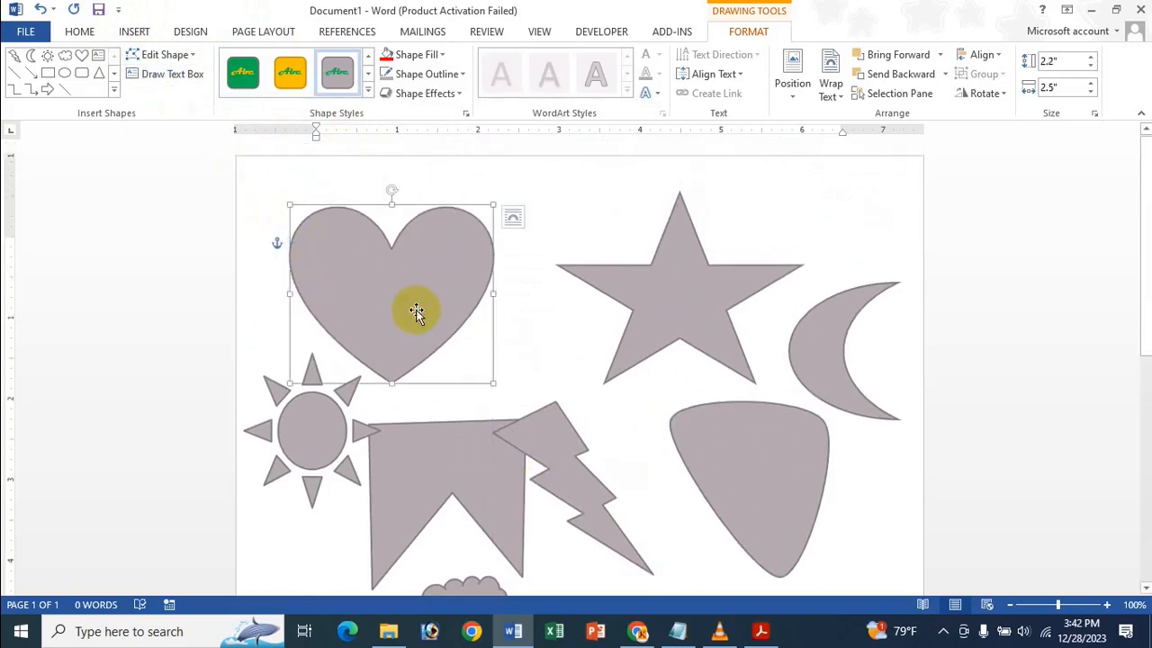
click(641, 302)
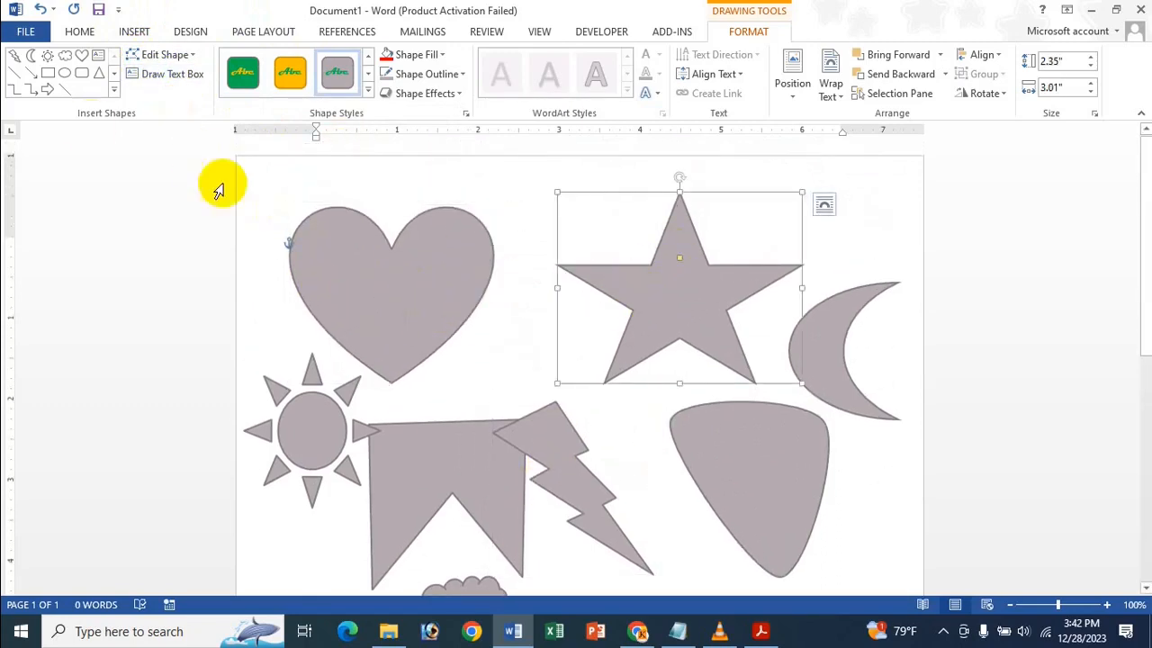
click(185, 56)
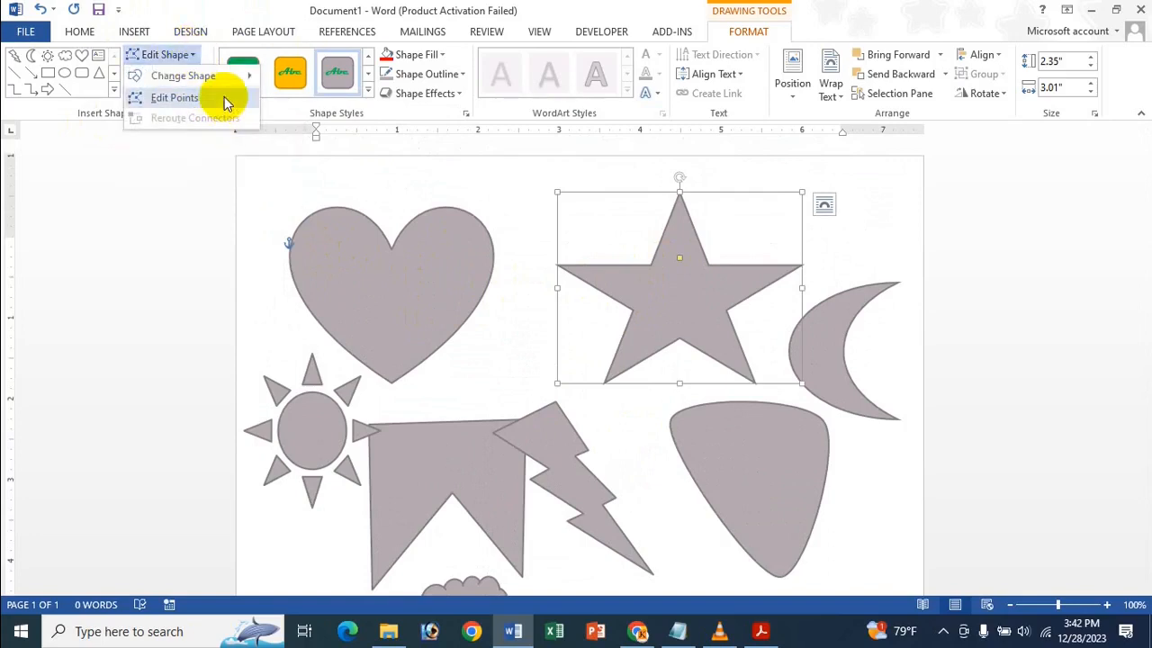
click(543, 7)
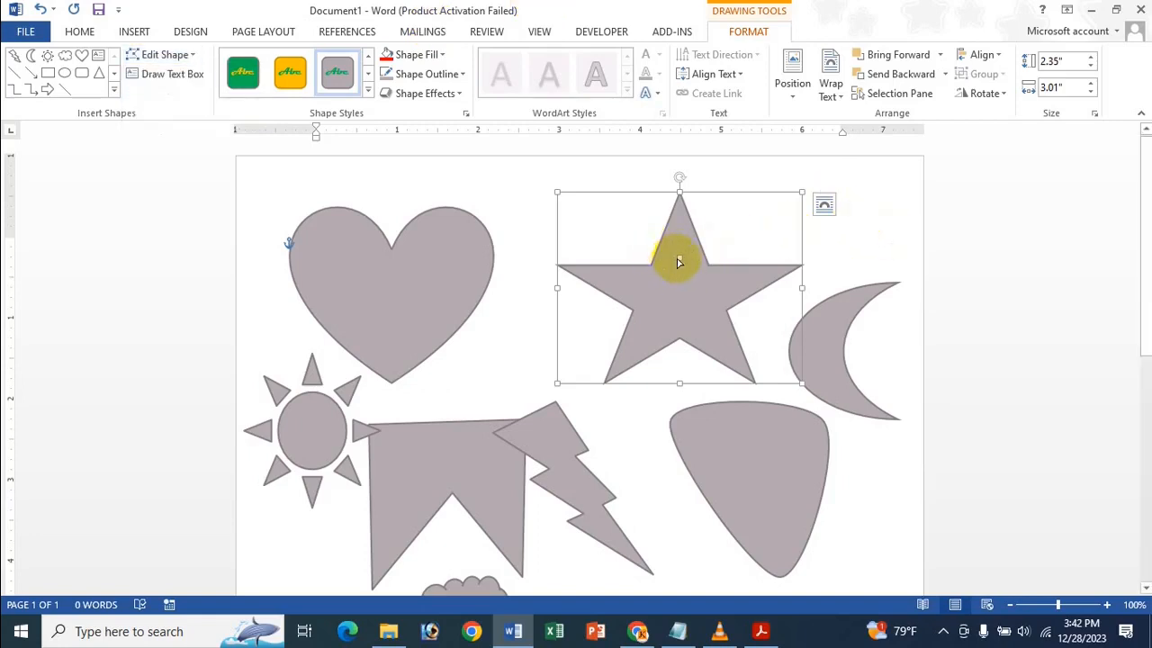
mouse_move(679, 261)
mouse_down()
mouse_move(700, 294)
mouse_move(723, 469)
mouse_move(700, 432)
mouse_move(664, 183)
mouse_move(675, 408)
mouse_move(667, 141)
mouse_move(699, 402)
mouse_move(661, 216)
mouse_move(669, 260)
mouse_move(657, 249)
mouse_move(656, 291)
mouse_move(639, 285)
mouse_up()
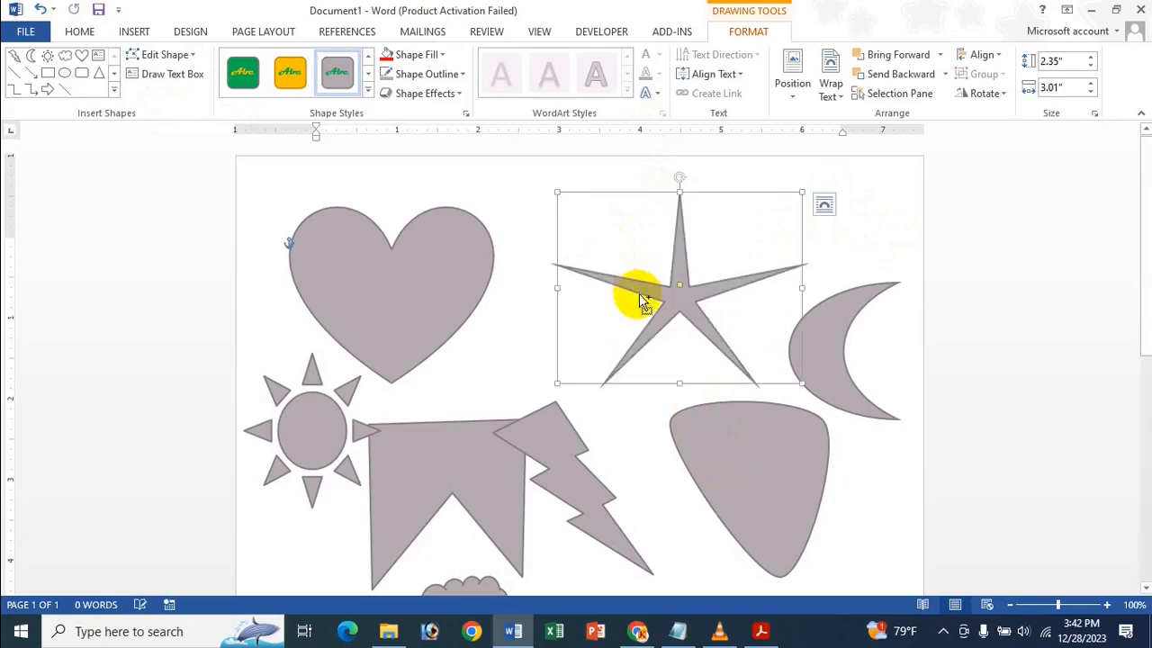
key(ctrl+z)
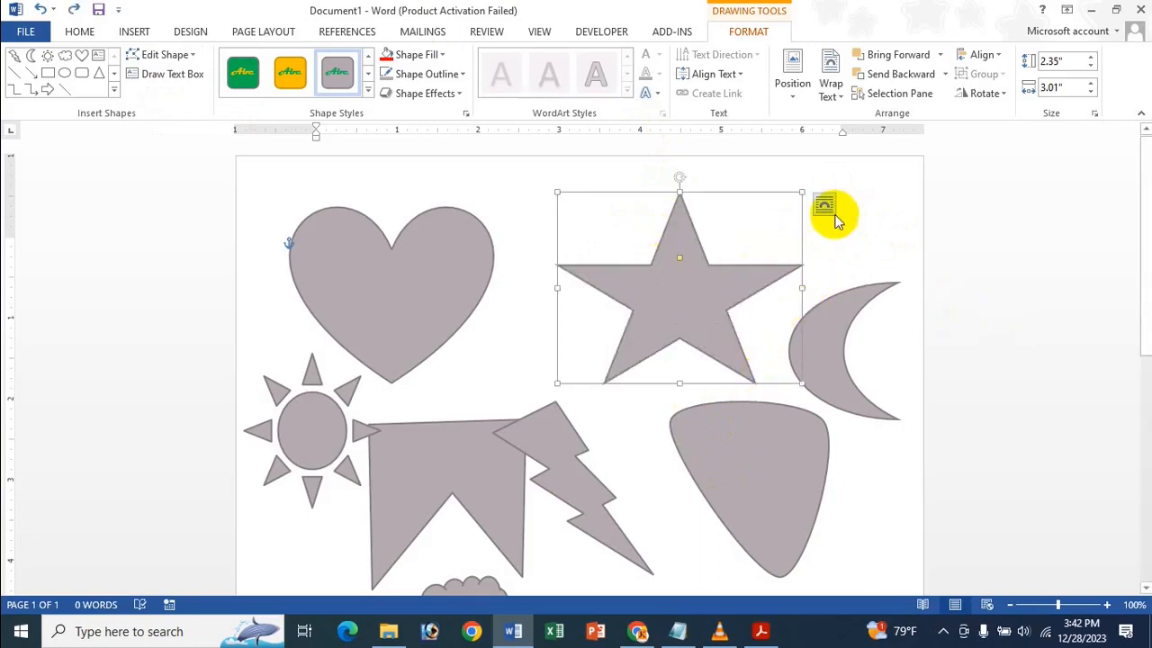
- Edit the star's points, pulling its two upper inner corners up and outward until it is about 2.73" high and 3.11" wide
click(174, 57)
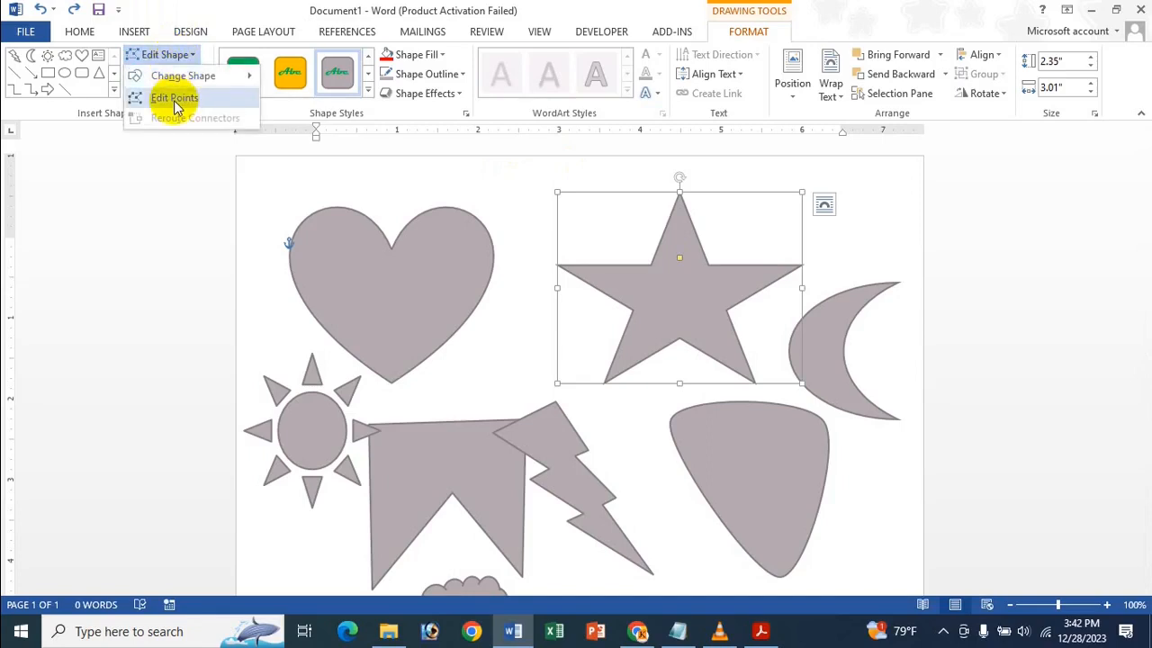
click(175, 99)
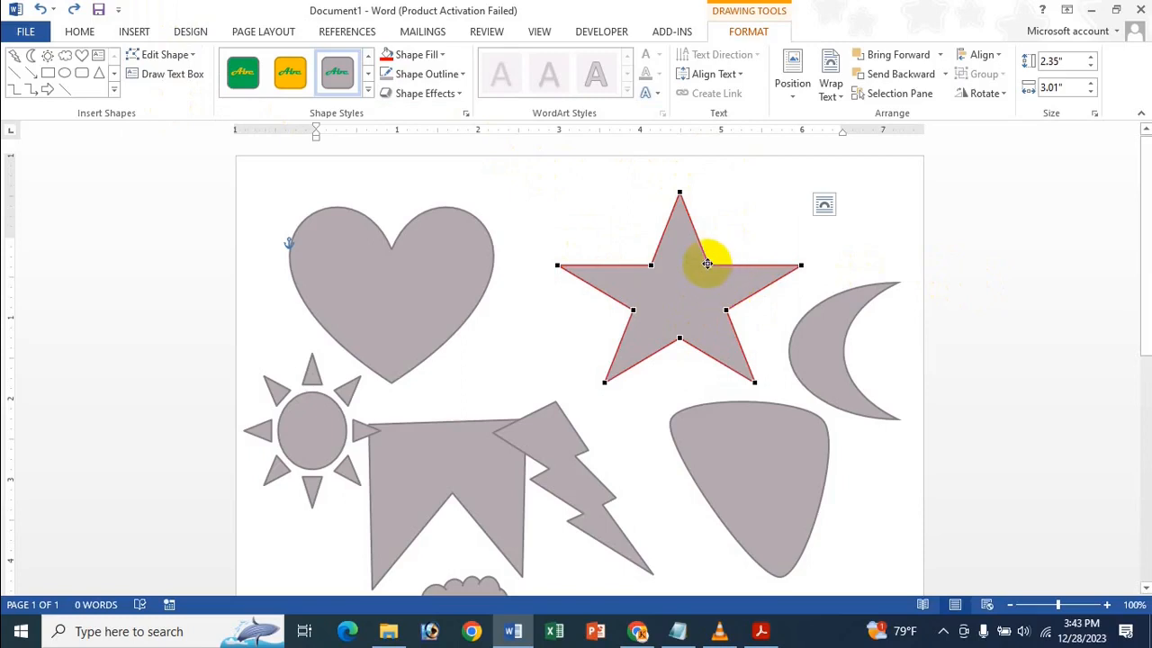
drag(708, 264, 808, 172)
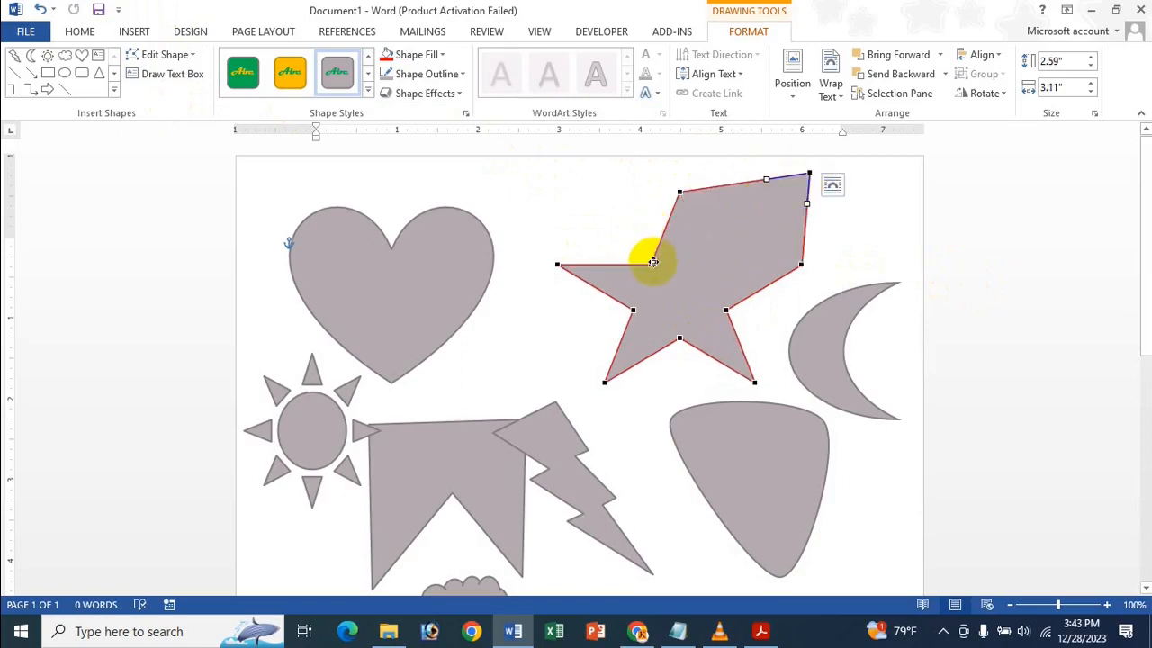
drag(647, 257, 584, 161)
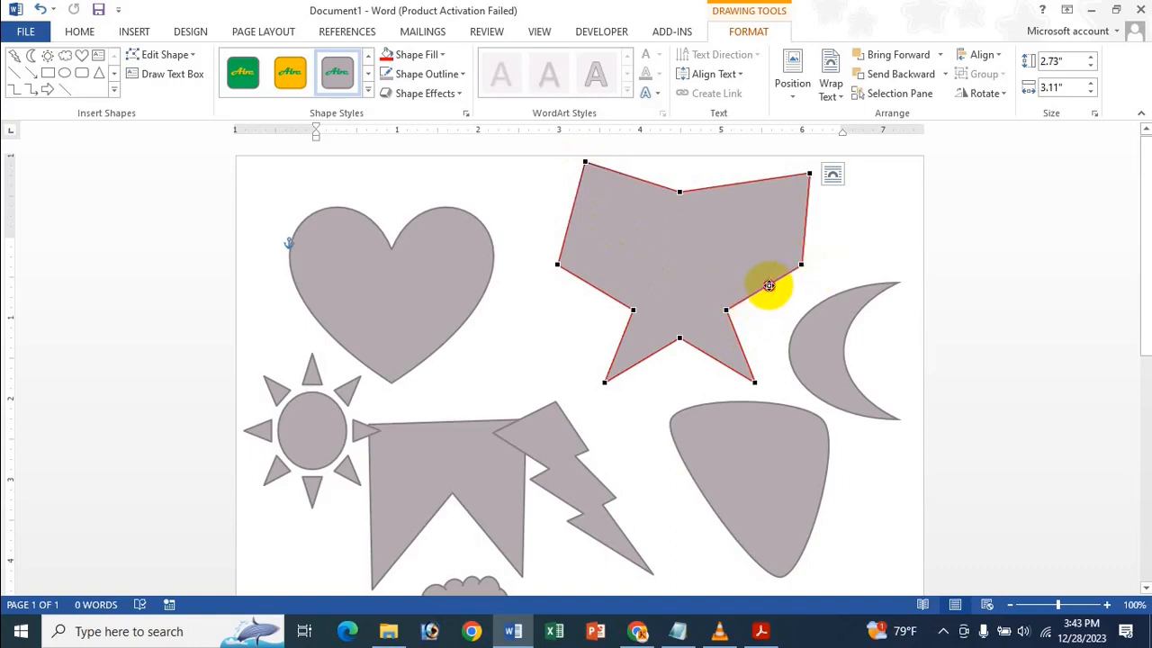
- Pull the star's lower-right arm edge and lower-left inner corner outward, to about 3.72" overall width, and finish editing points
drag(768, 286, 809, 353)
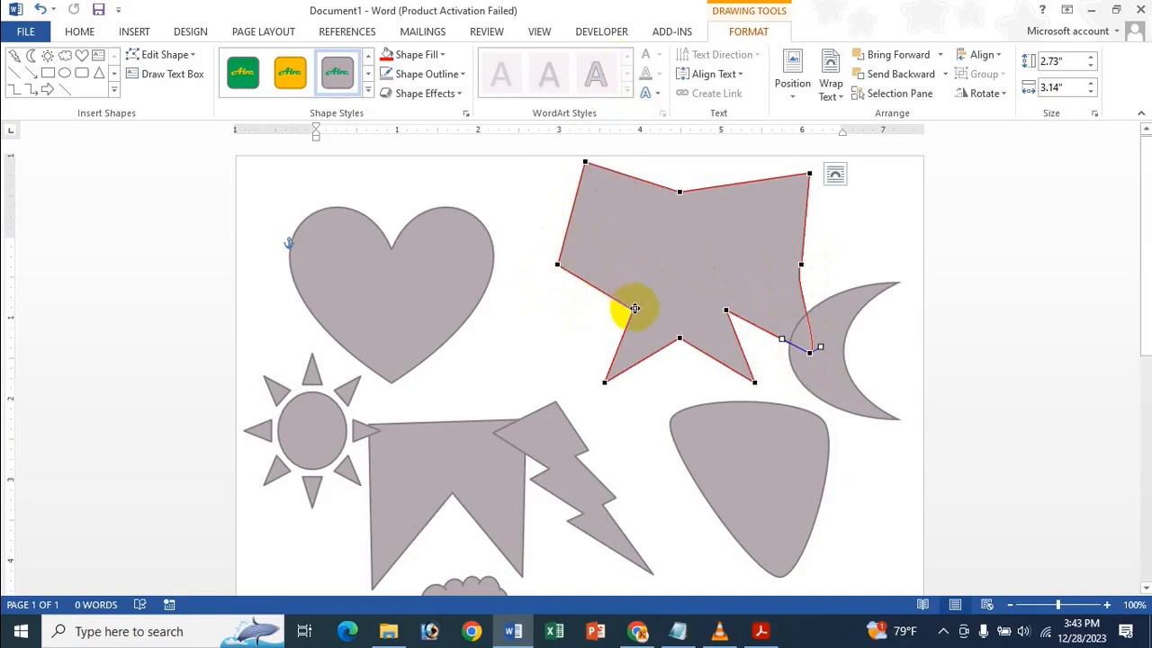
drag(633, 311, 511, 323)
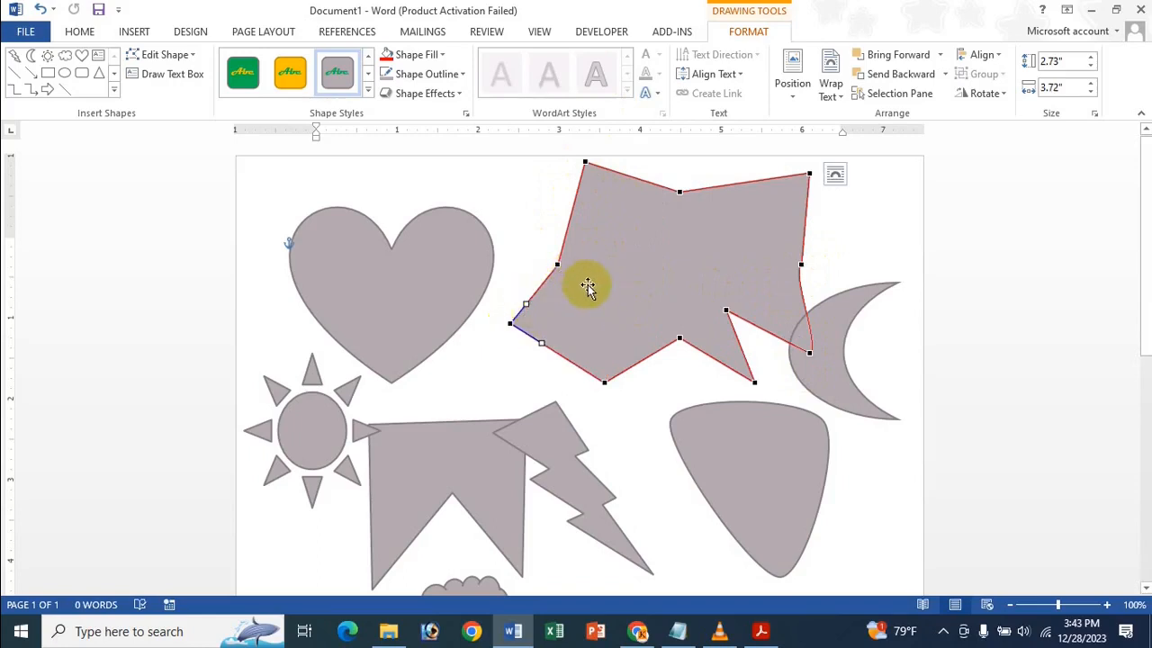
click(170, 54)
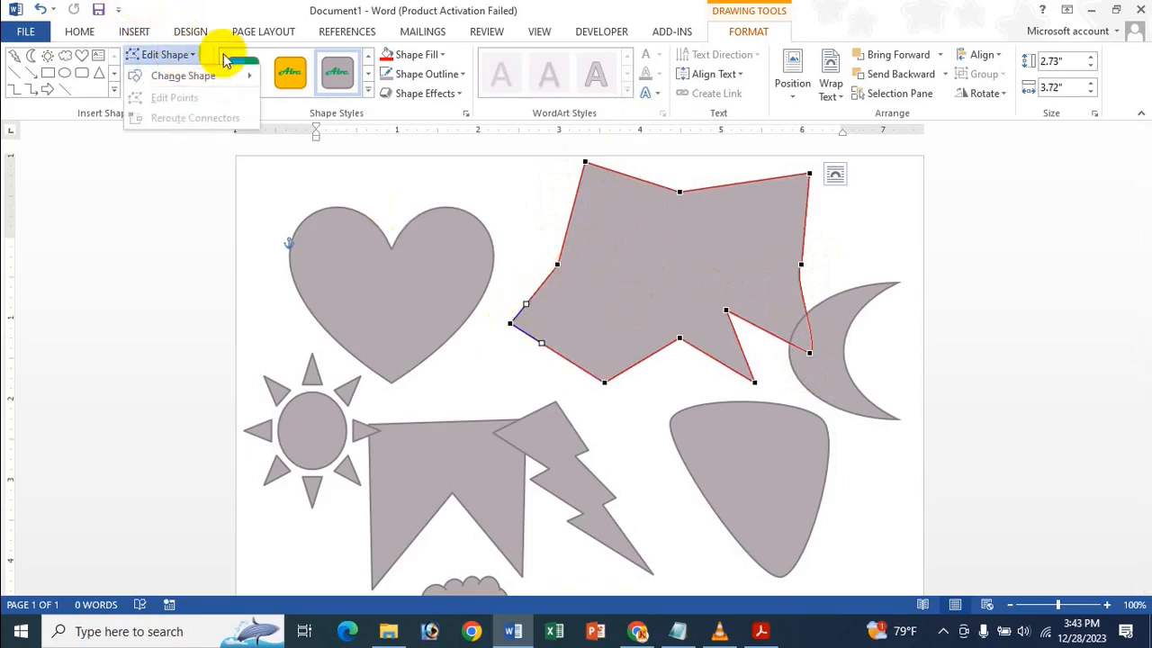
click(1085, 212)
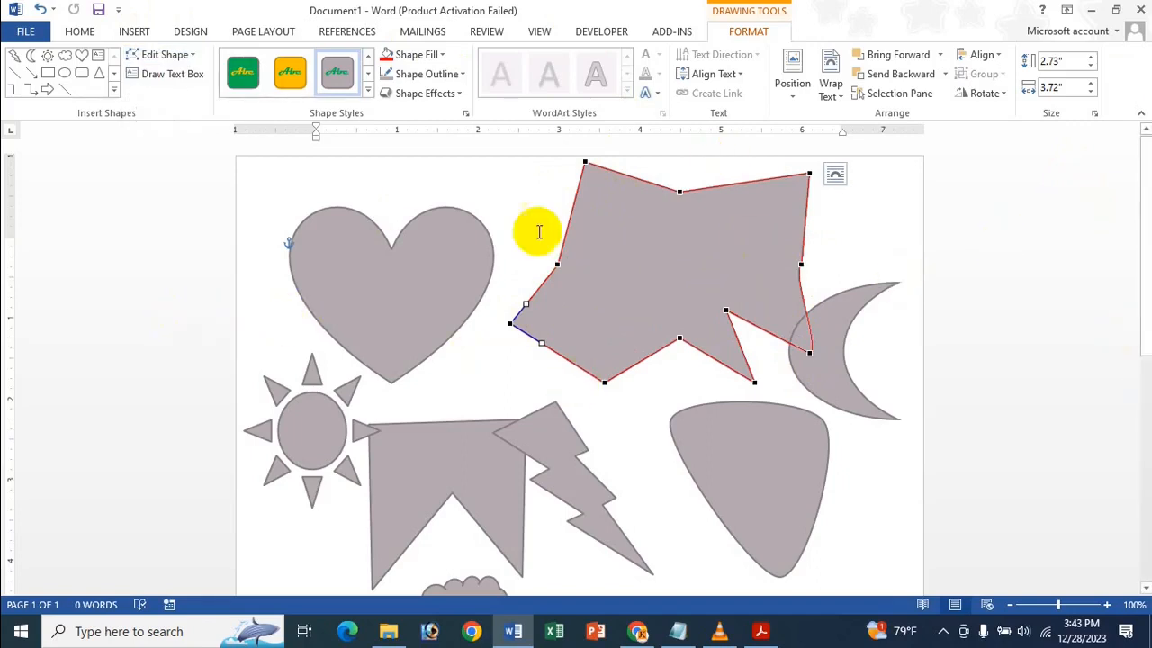
click(634, 303)
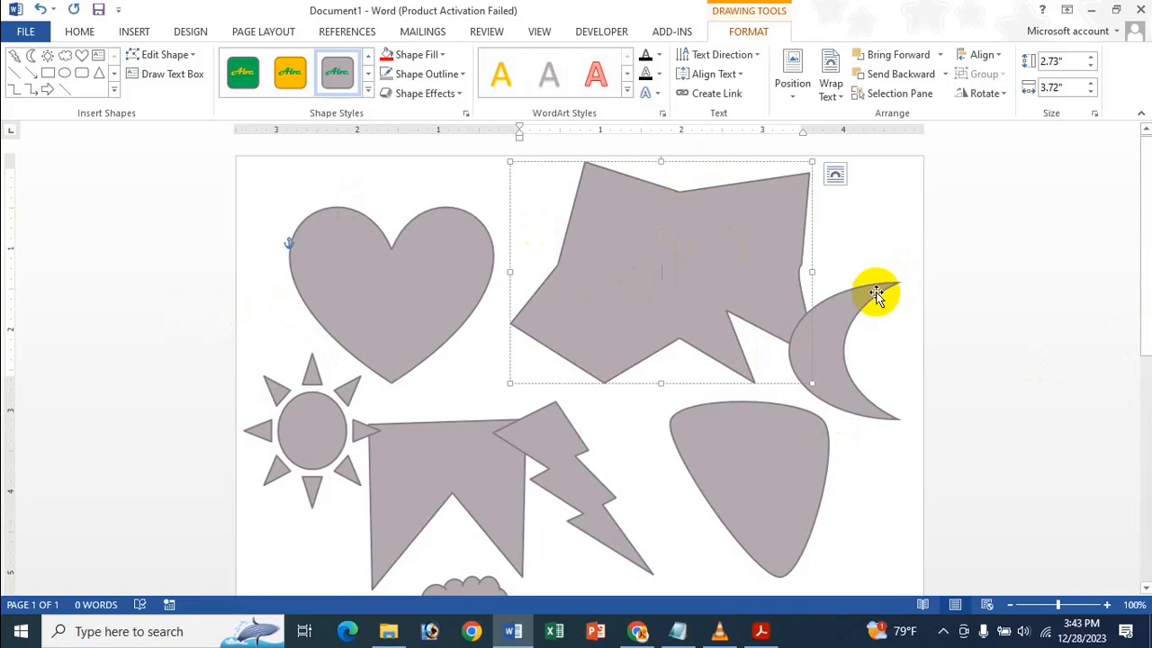
click(450, 269)
click(643, 263)
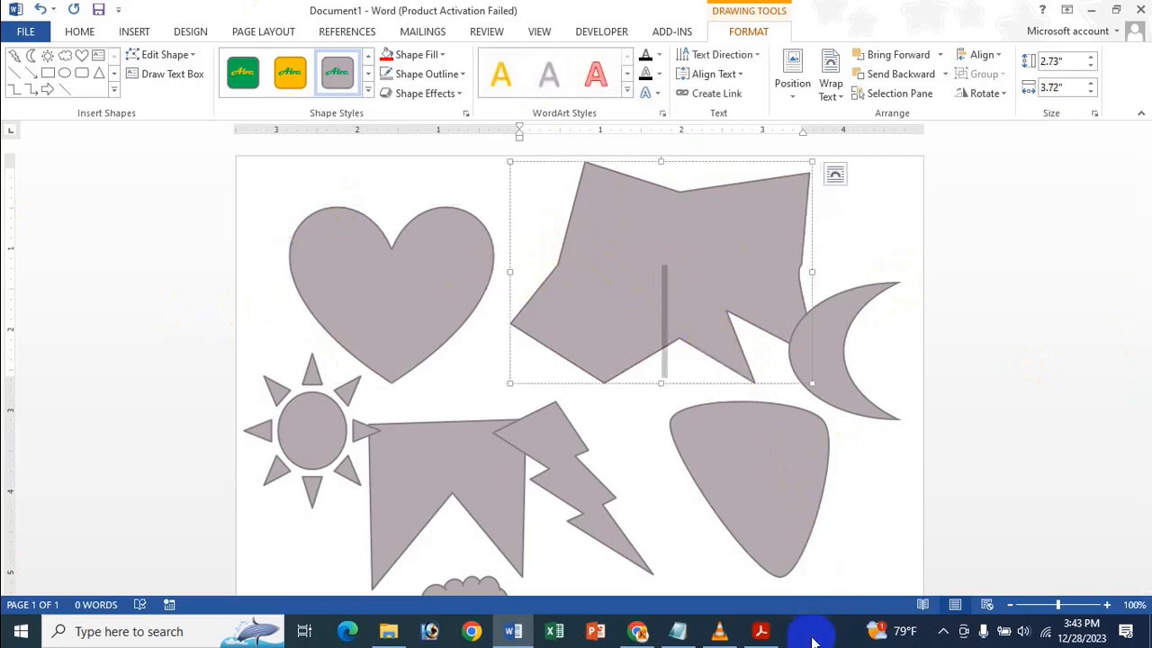
click(856, 380)
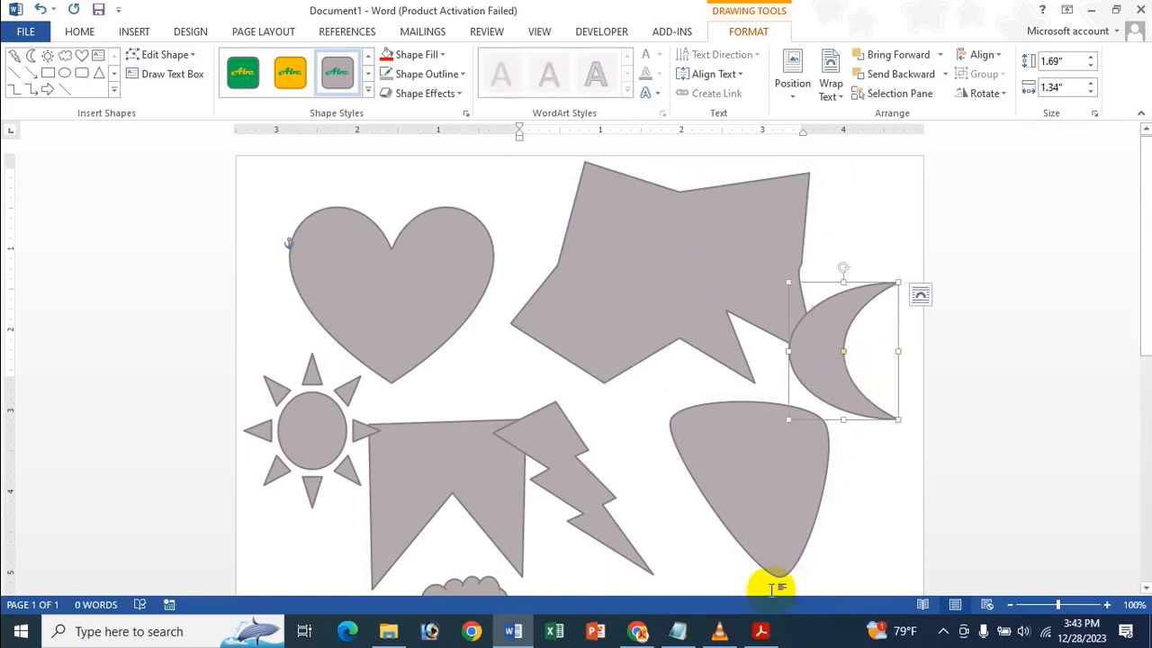
- Switch to the open Insert & Draw Shape In MS Word PDF in Adobe Acrobat
mouse_move(761, 631)
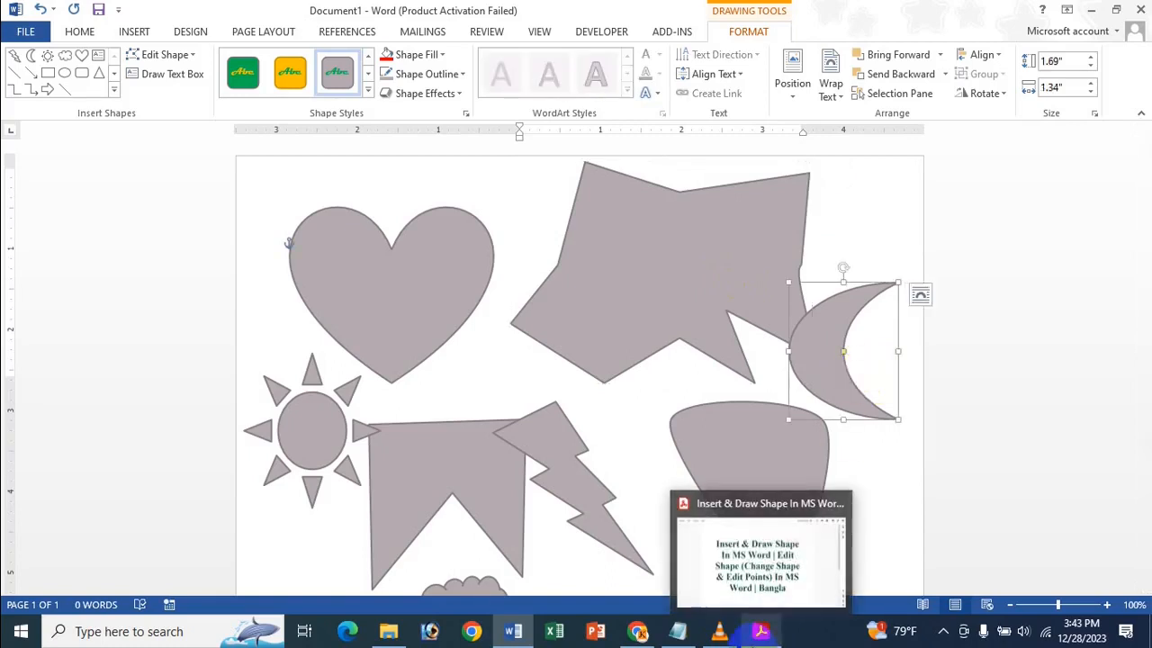
click(792, 549)
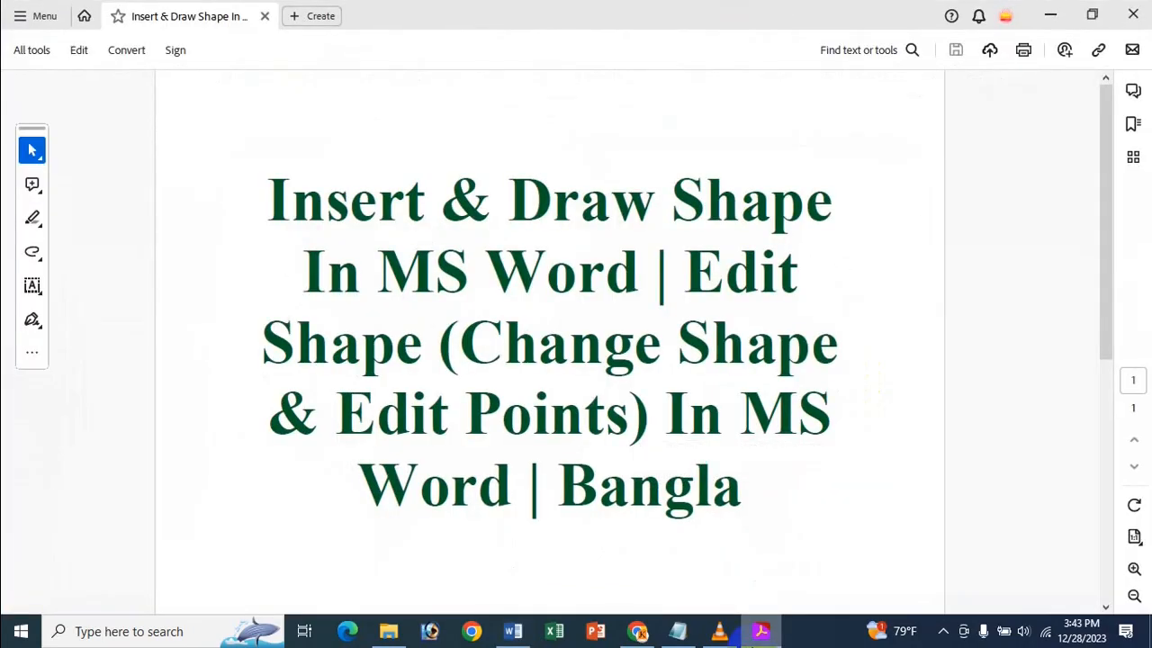